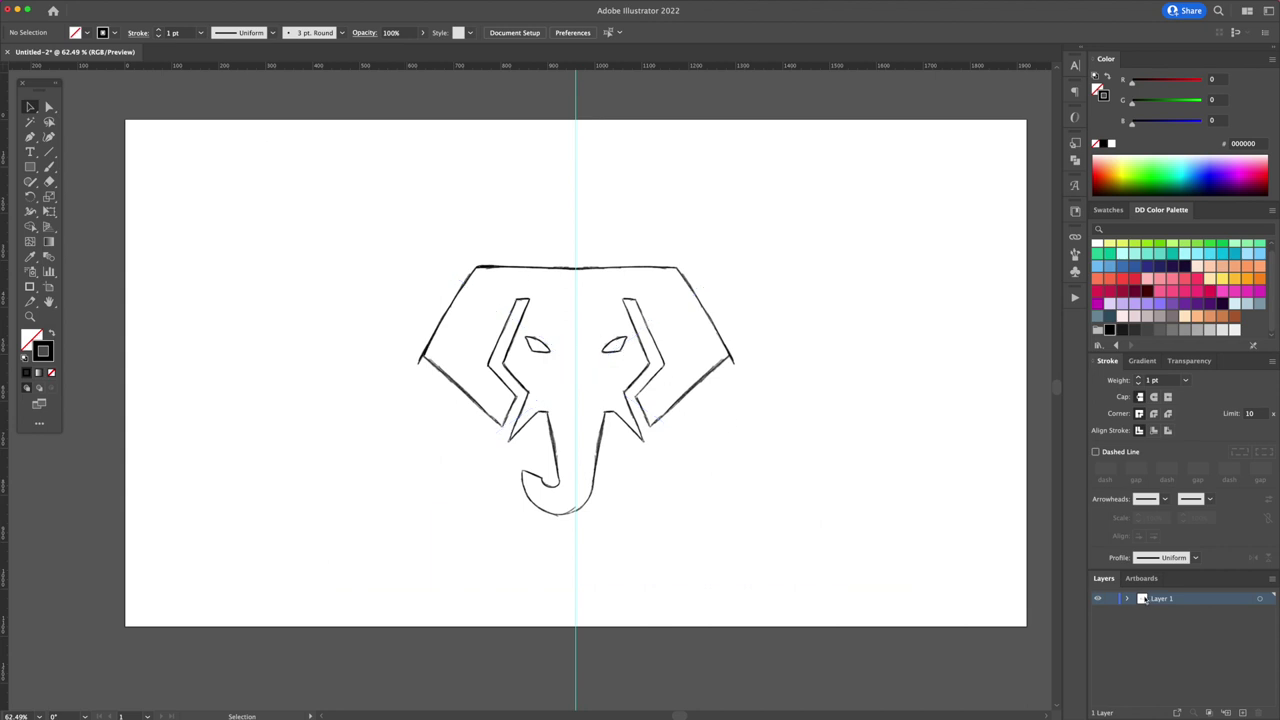
Rename the sketch layer as Reference and make it a template with images dimmed to 30%.
double_click(1143, 598)
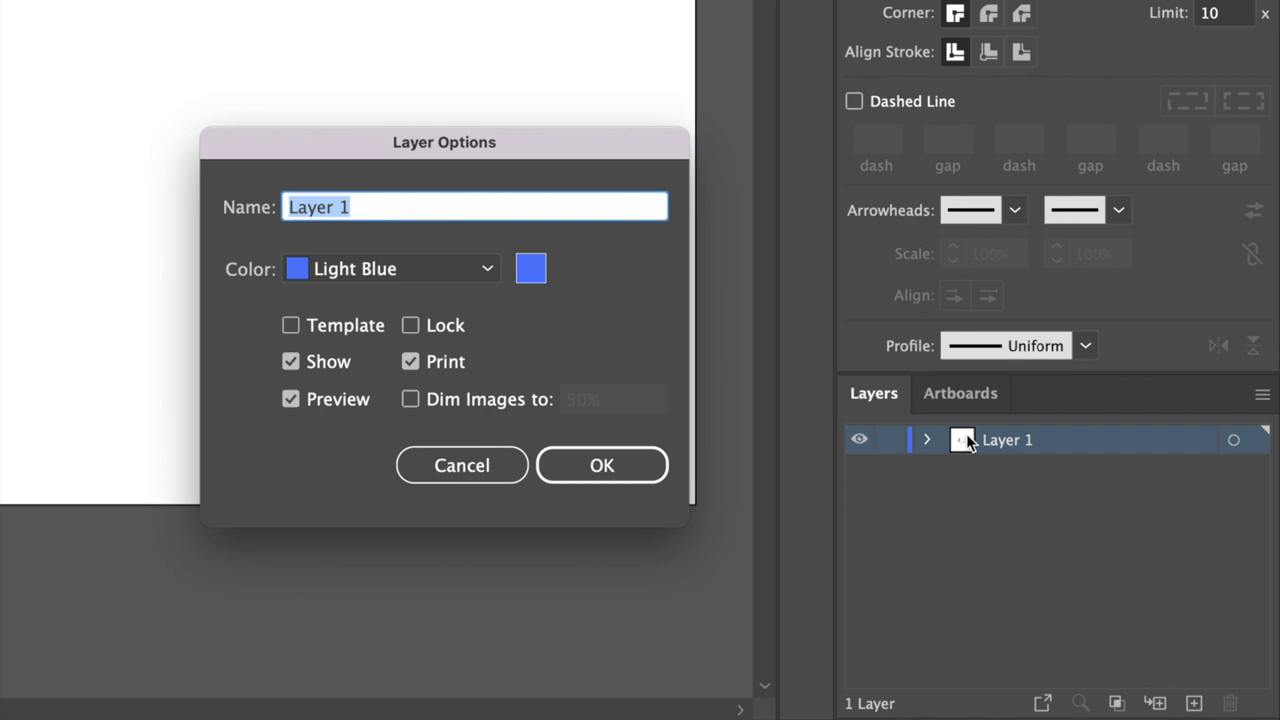
text(Reference)
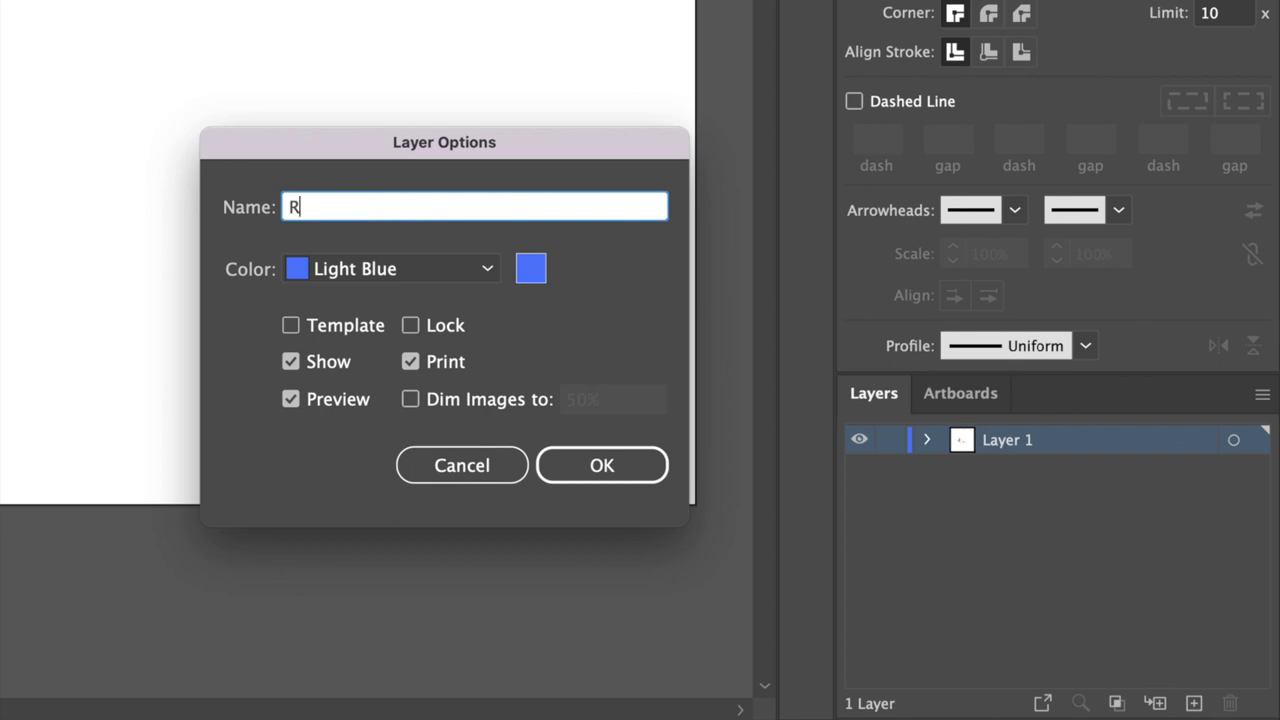
click(333, 322)
click(614, 398)
text(30)
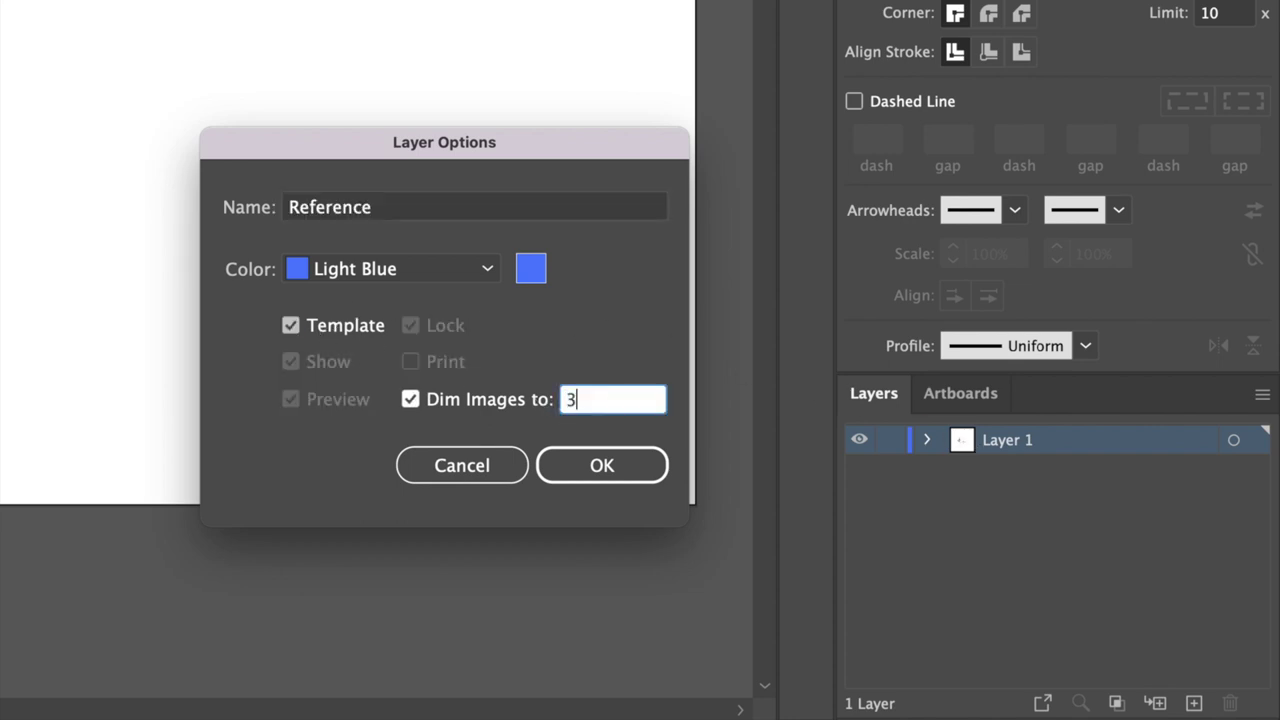
click(600, 462)
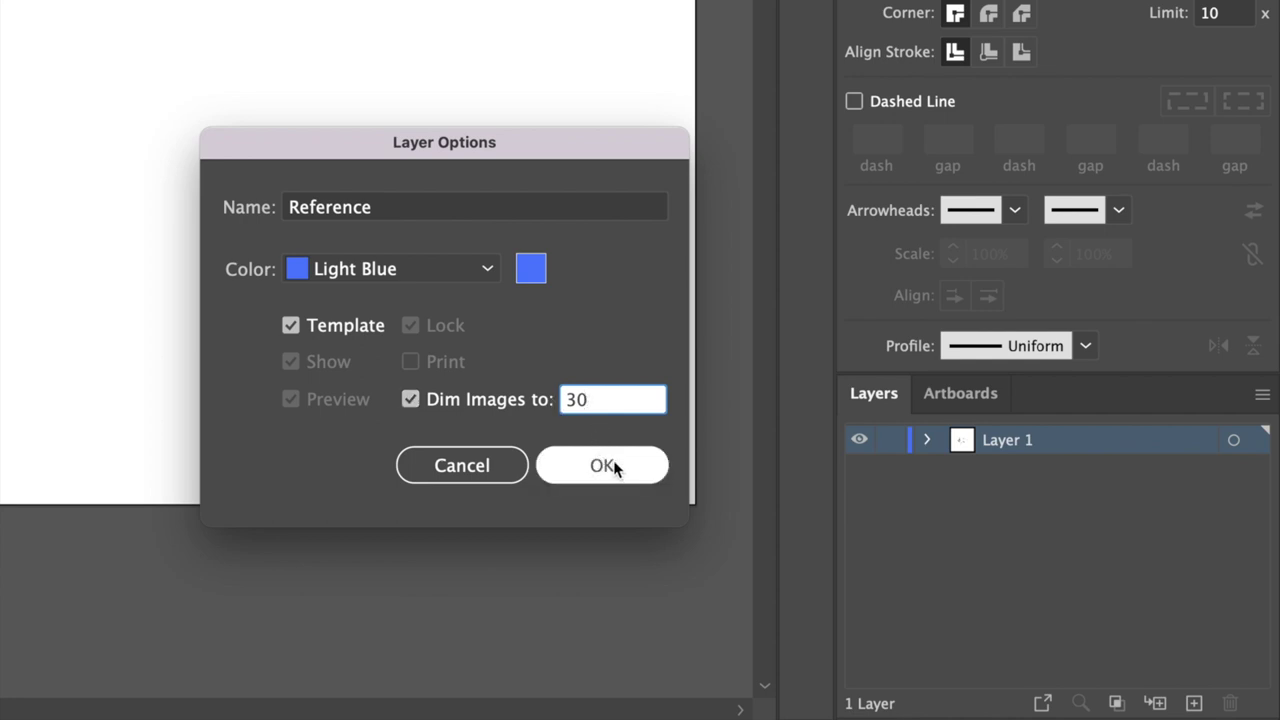
click(614, 466)
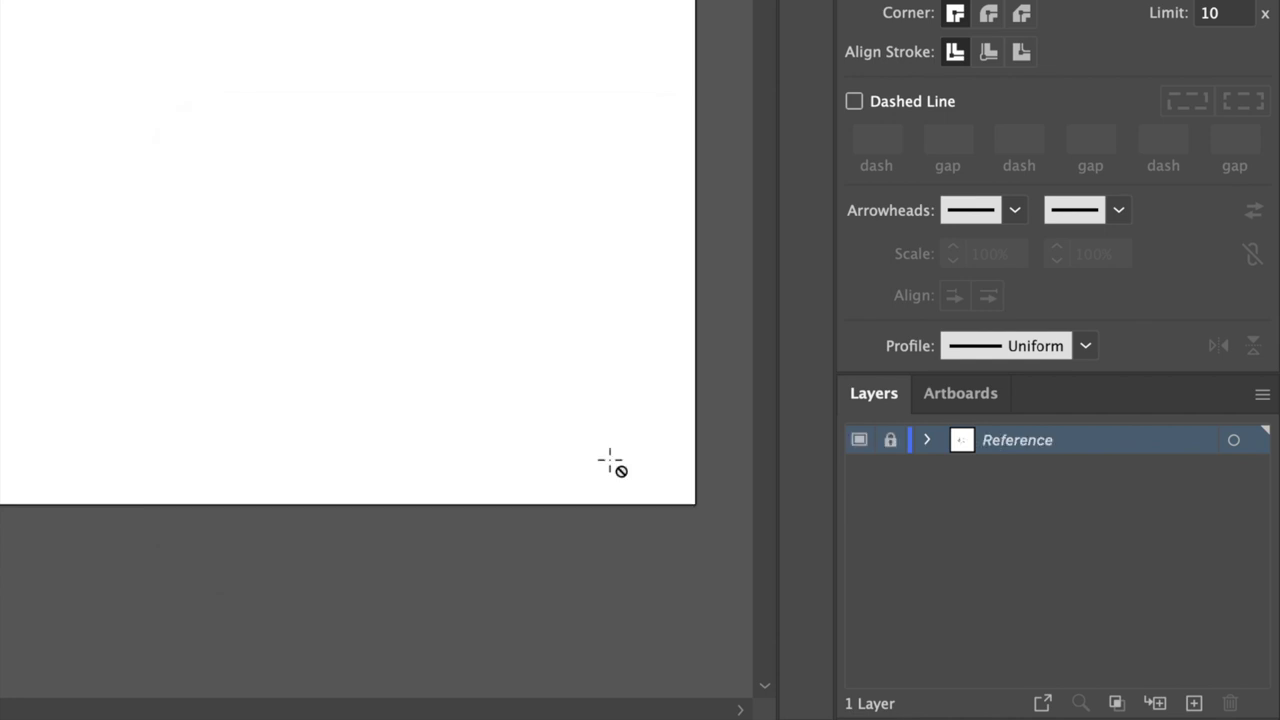
Add a new layer above the Reference layer and name it Logo Design.
click(1193, 703)
double_click(1007, 448)
text(Logo Design)
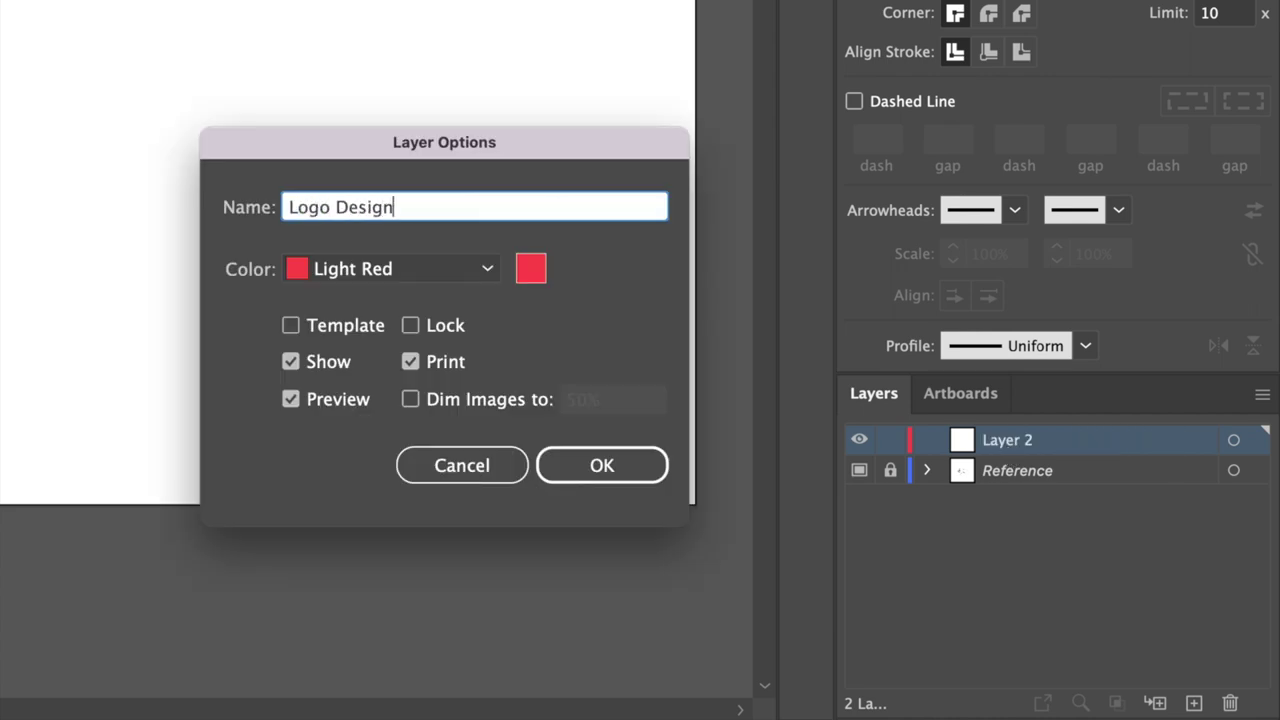
key(Return)
Add a layer named Guides between the Logo Design and Reference layers.
click(1000, 470)
click(1193, 703)
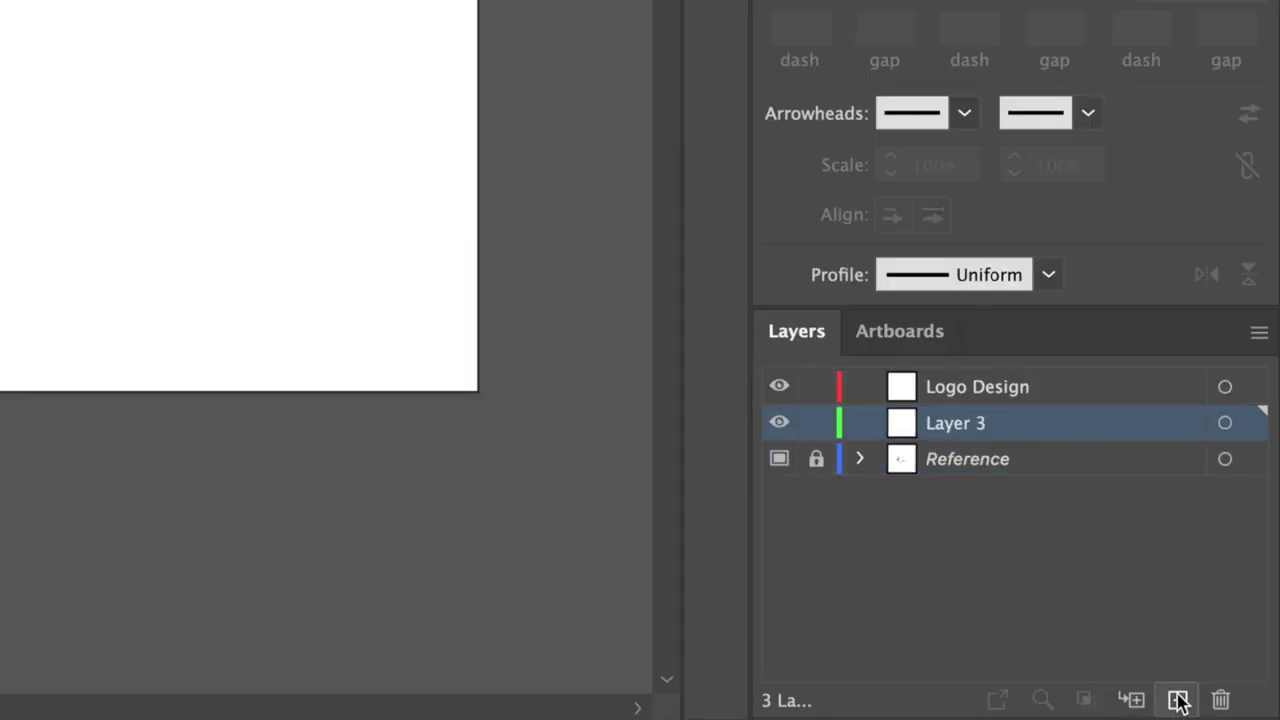
double_click(957, 423)
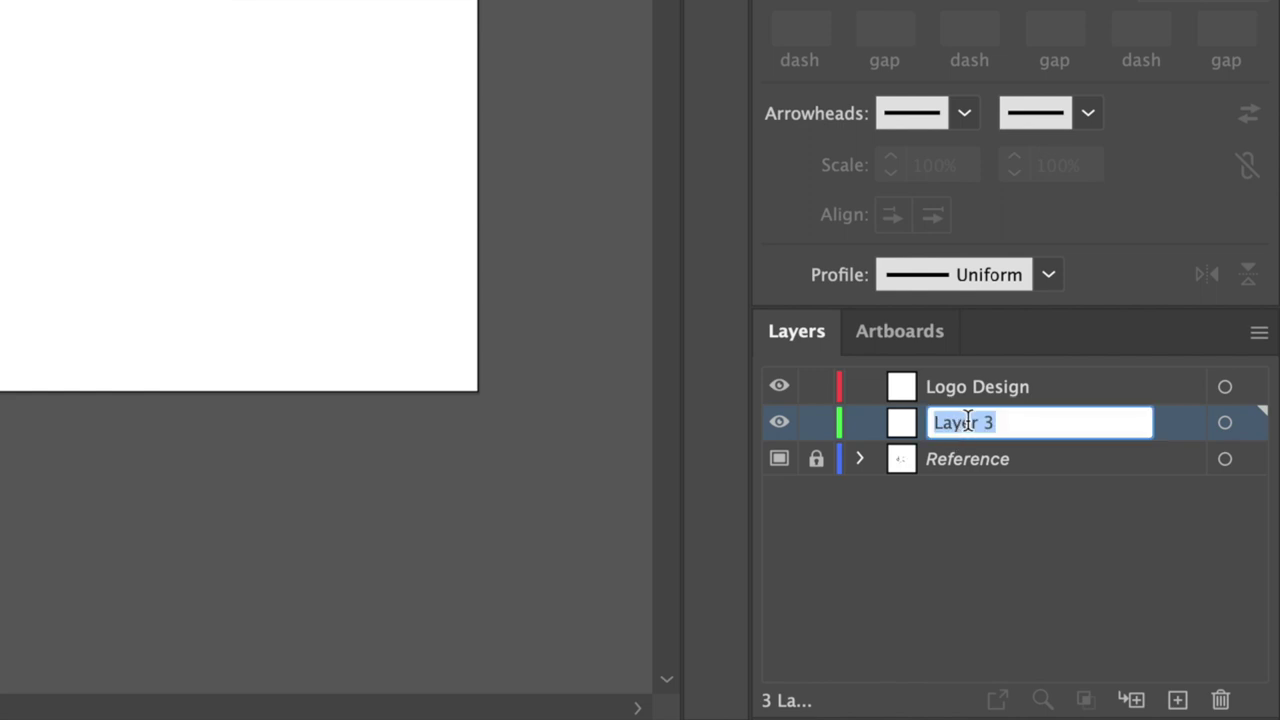
text(Guides)
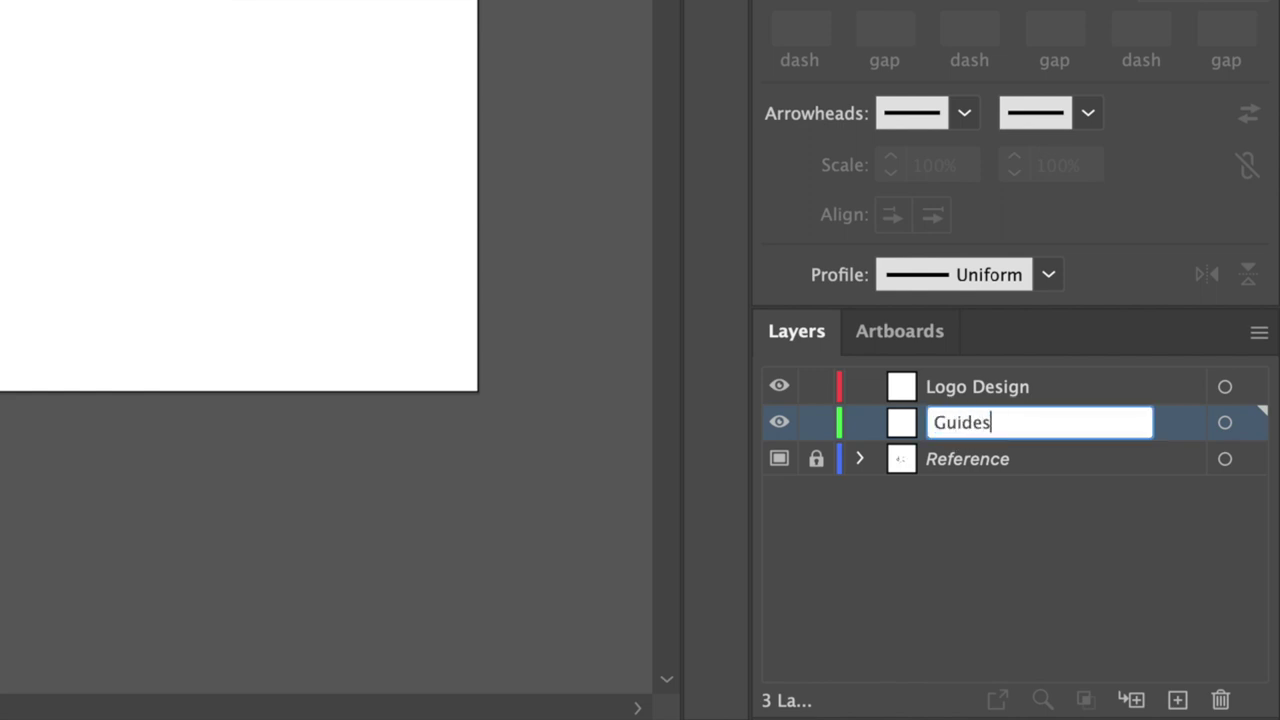
key(Return)
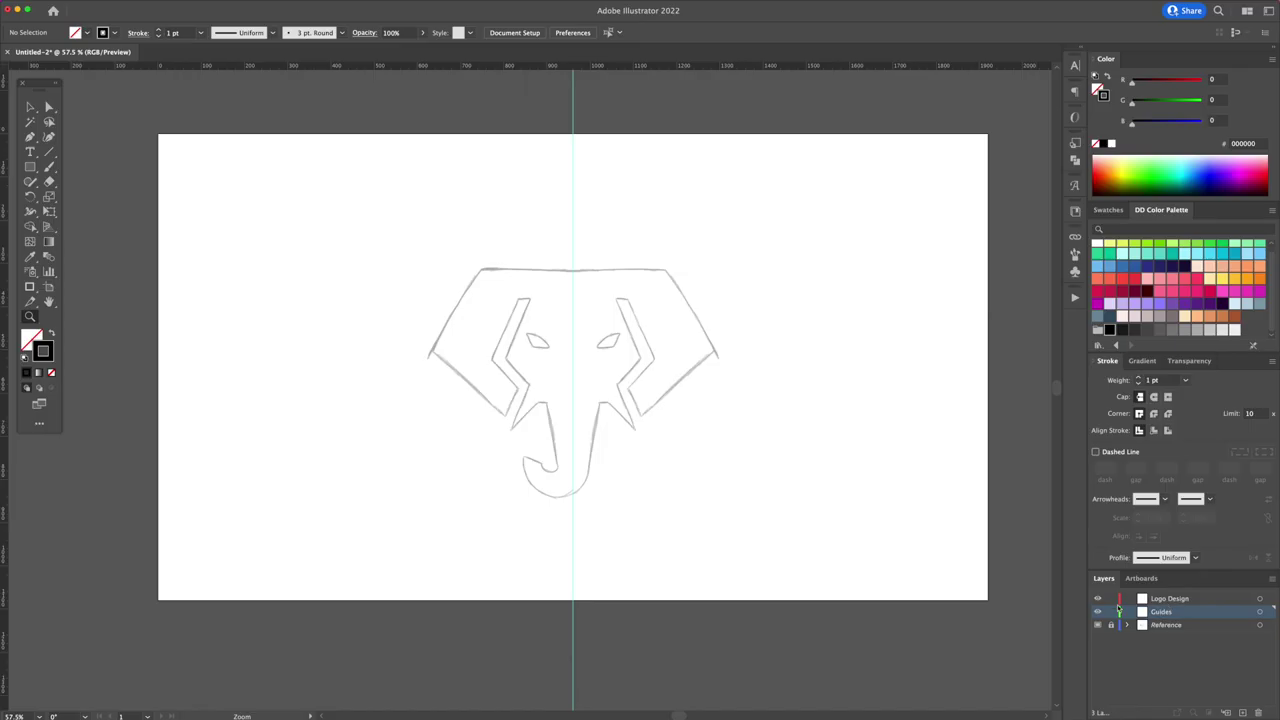
Draw a vertical line along the centre guide from the artboard's top edge to its bottom edge.
drag(573, 366, 618, 395)
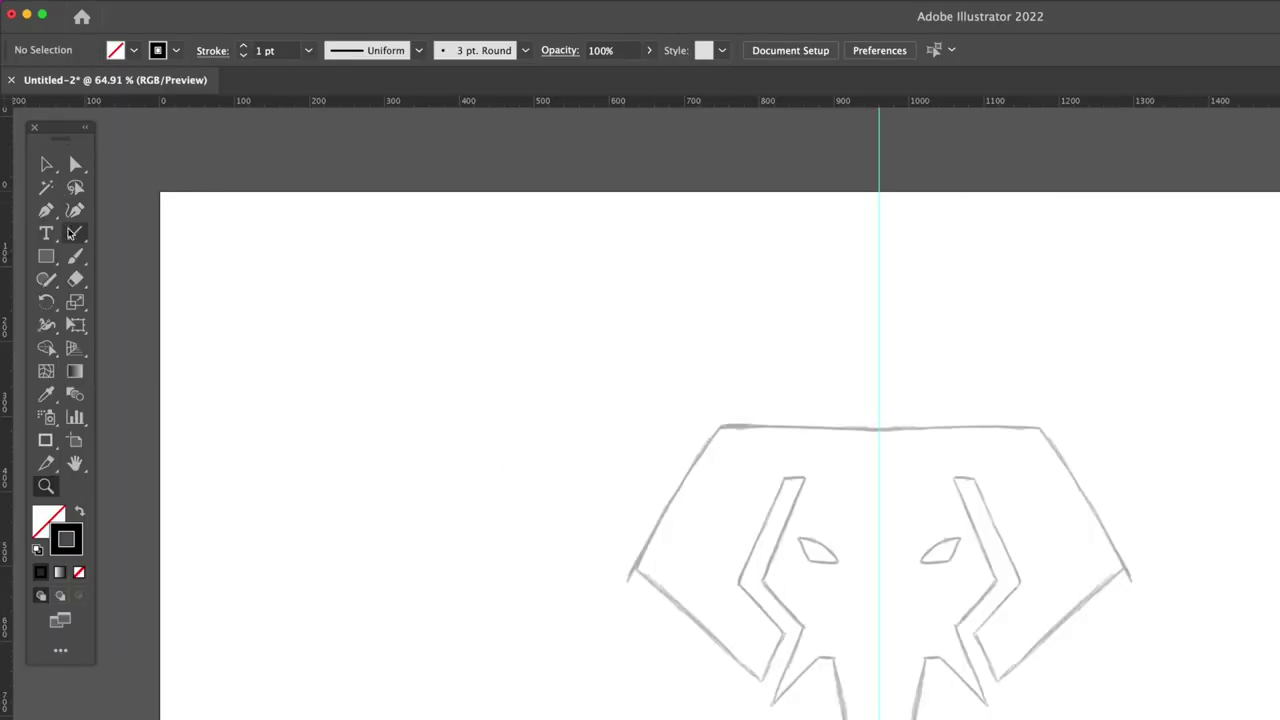
click(47, 154)
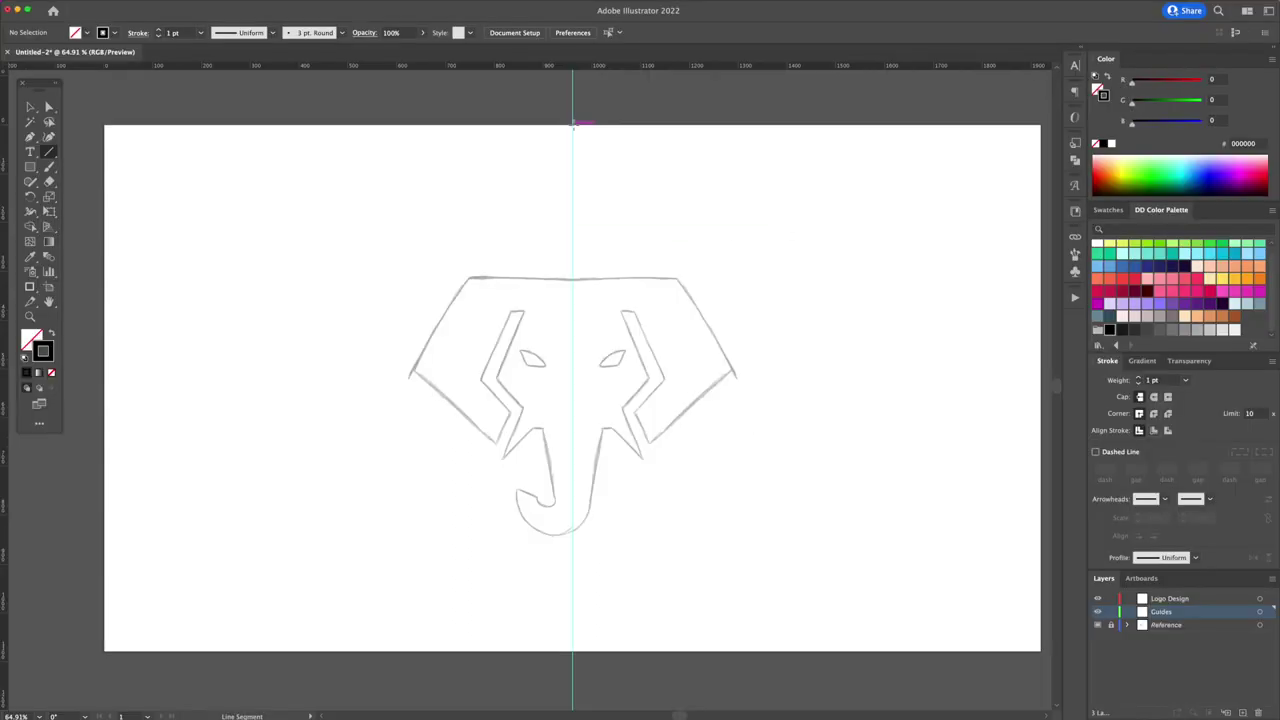
drag(877, 193, 878, 719)
drag(572, 643, 572, 645)
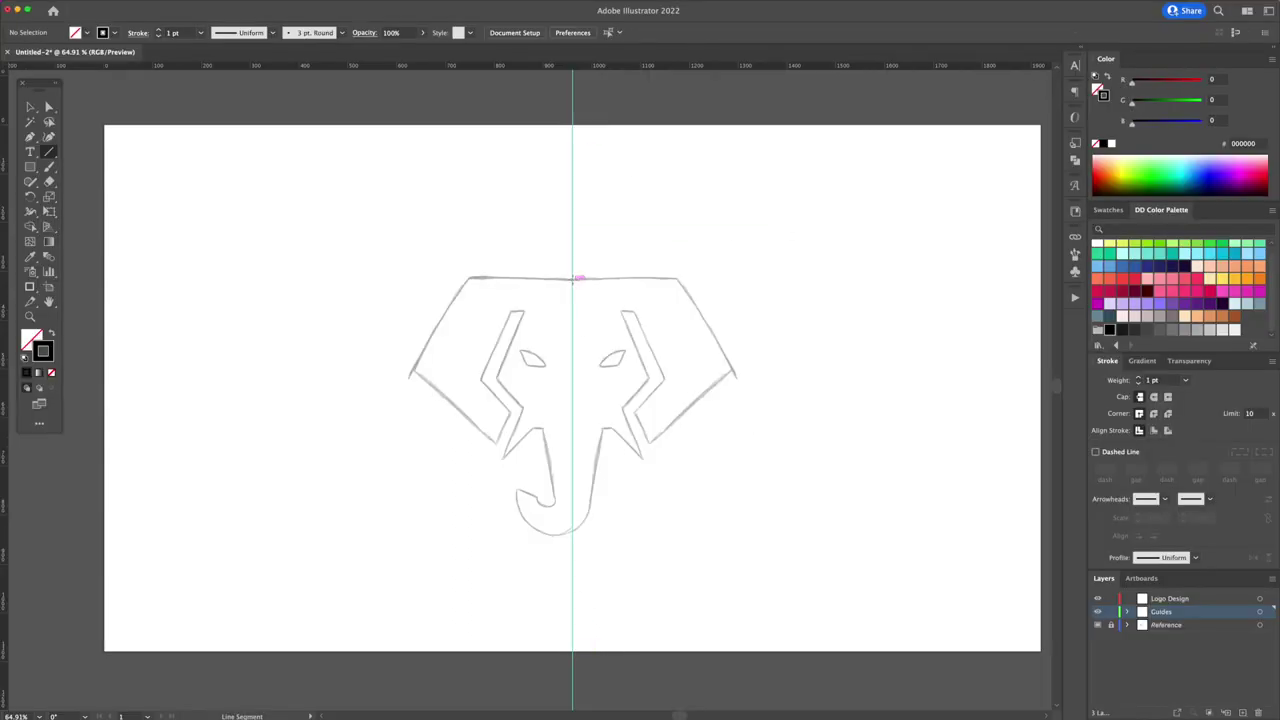
Draw a horizontal line leftward from the centre line along the top of the head, and hide the ruler guides.
drag(573, 278, 273, 279)
key(v)
click(330, 239)
click(231, 6)
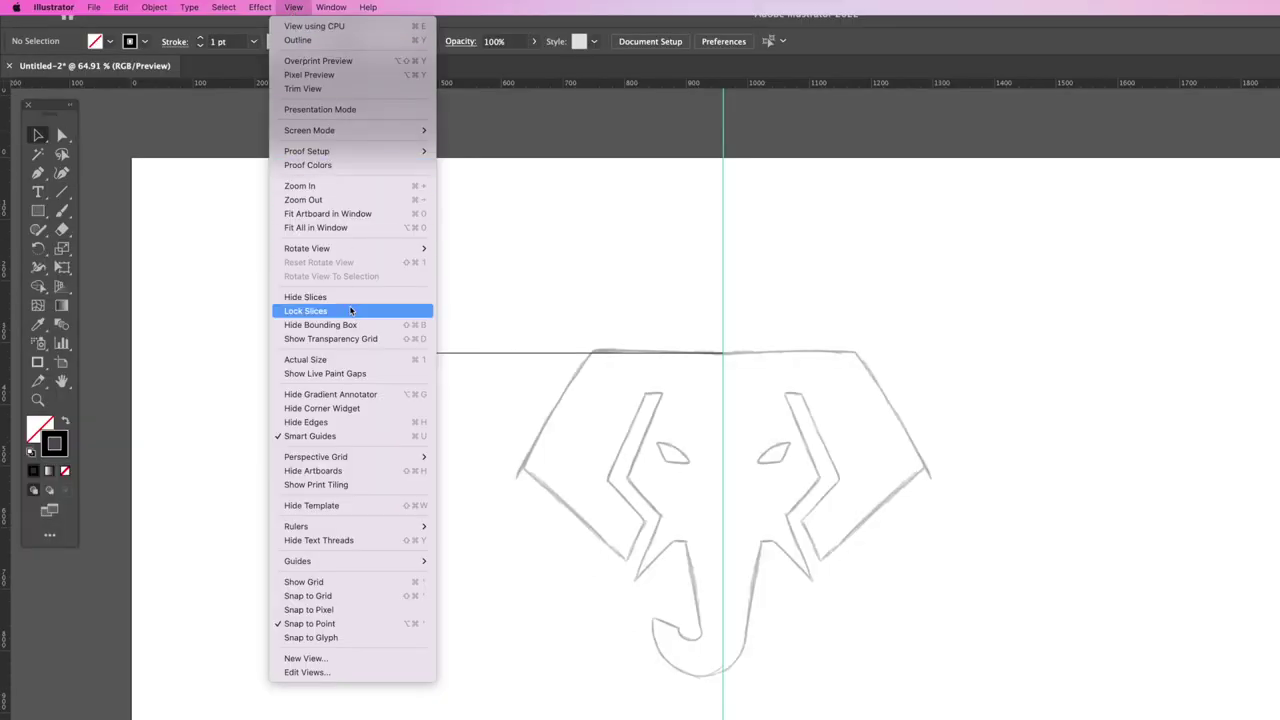
mouse_move(380, 561)
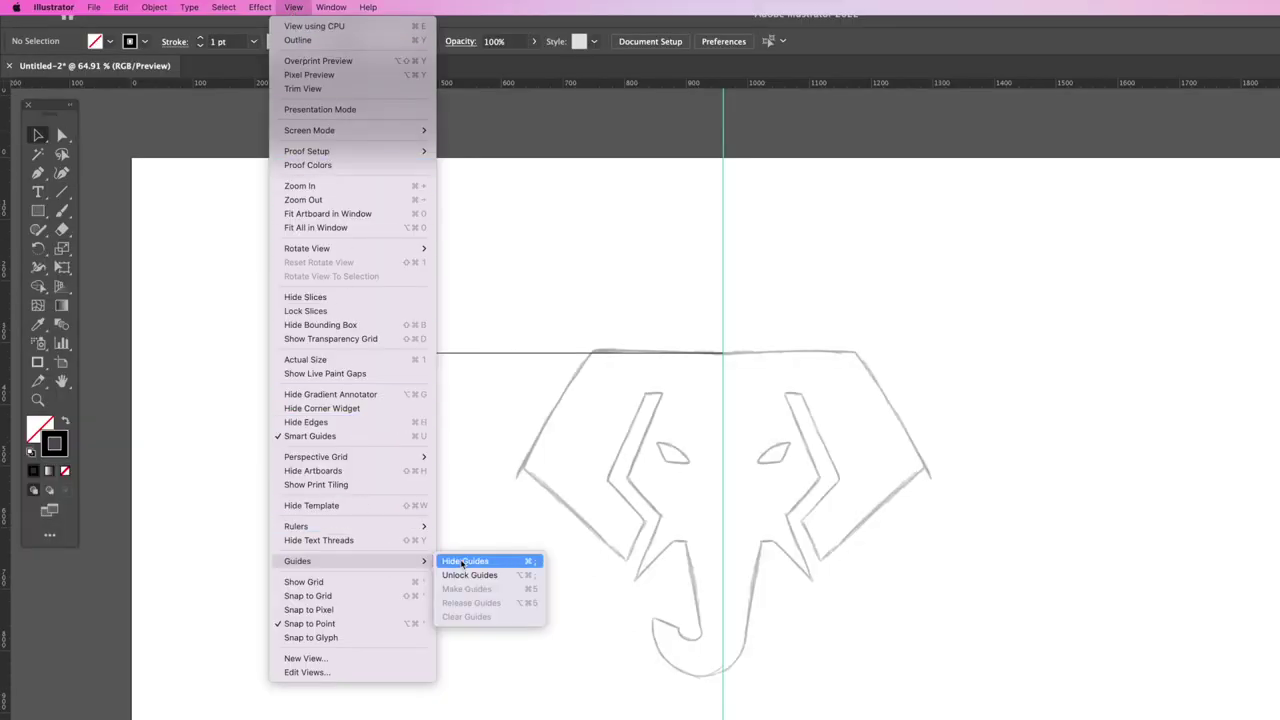
click(460, 562)
Draw a slanted line along the left inner ear stripe's upper edge and extend both ends to the artboard's top and bottom edges.
key(backslash)
drag(518, 248, 428, 478)
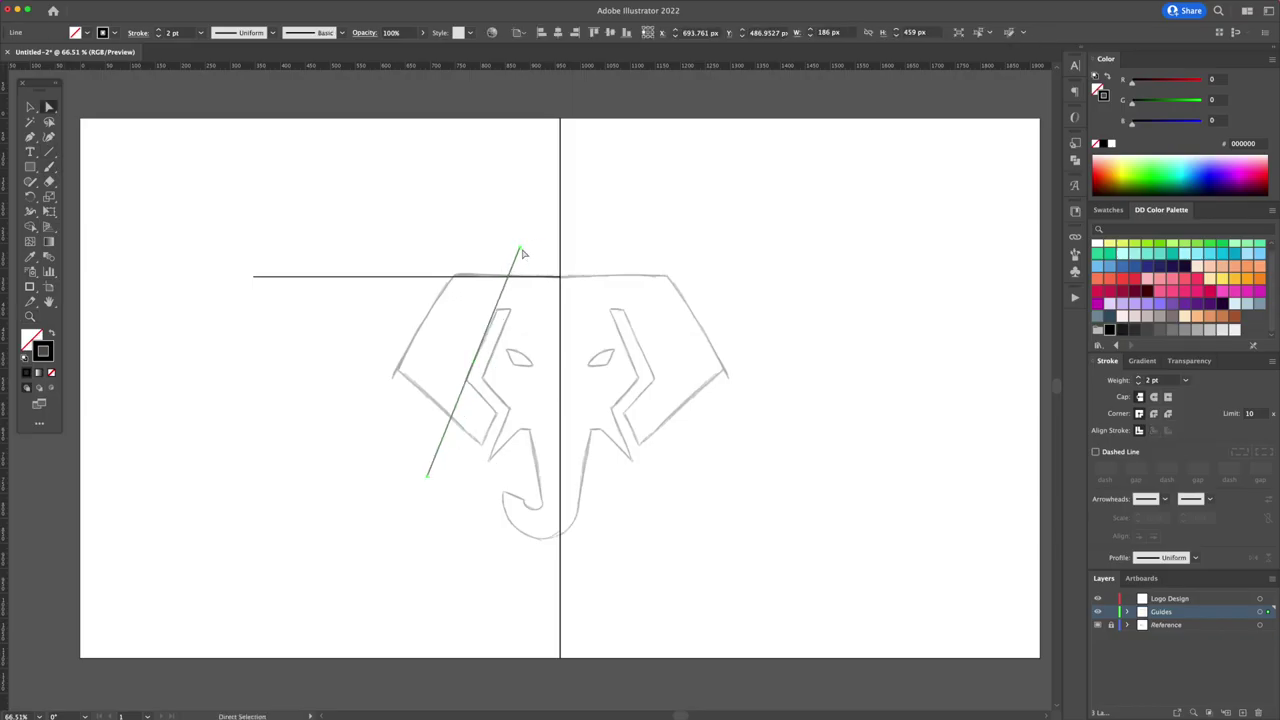
key(a)
click(429, 478)
drag(518, 248, 584, 120)
drag(424, 479, 345, 658)
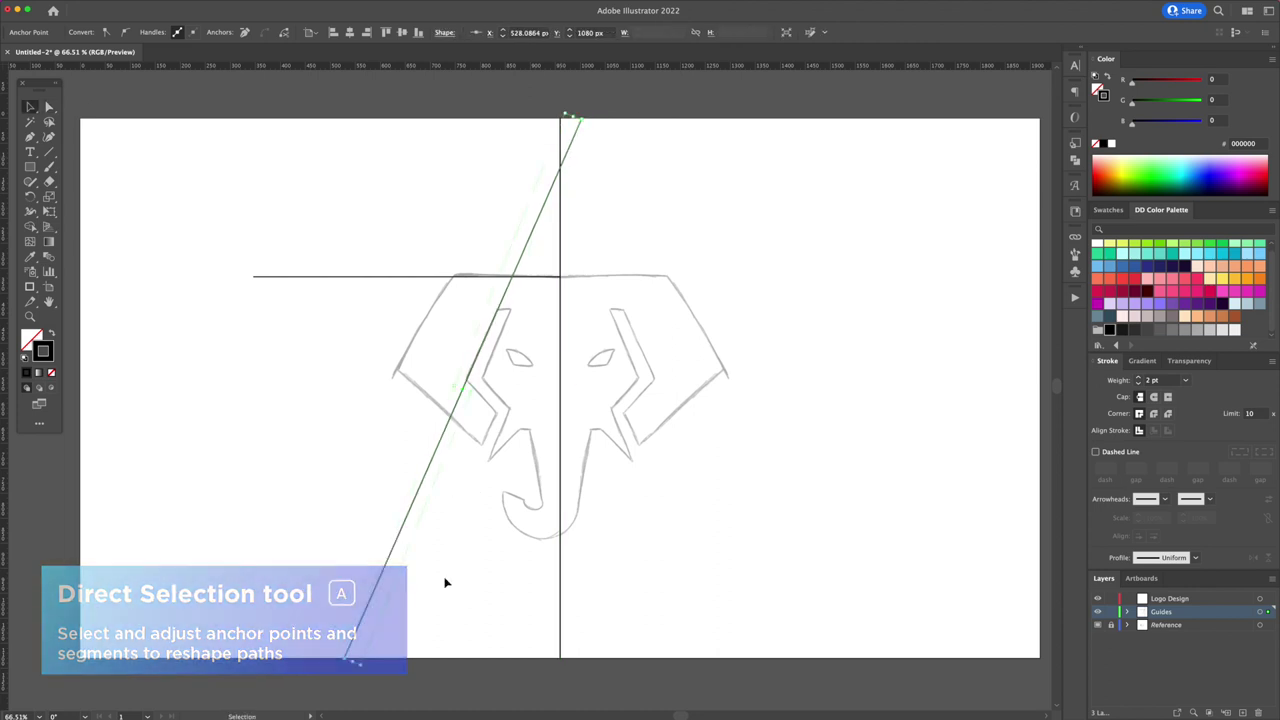
click(446, 583)
Duplicate the slanted line parallel to itself along the outer ear edge, the stripe's other side and the edges near the left tusk.
key(v)
mouse_move(425, 476)
mouse_down()
mouse_move(357, 480)
mouse_move(440, 480)
mouse_up()
click(440, 480)
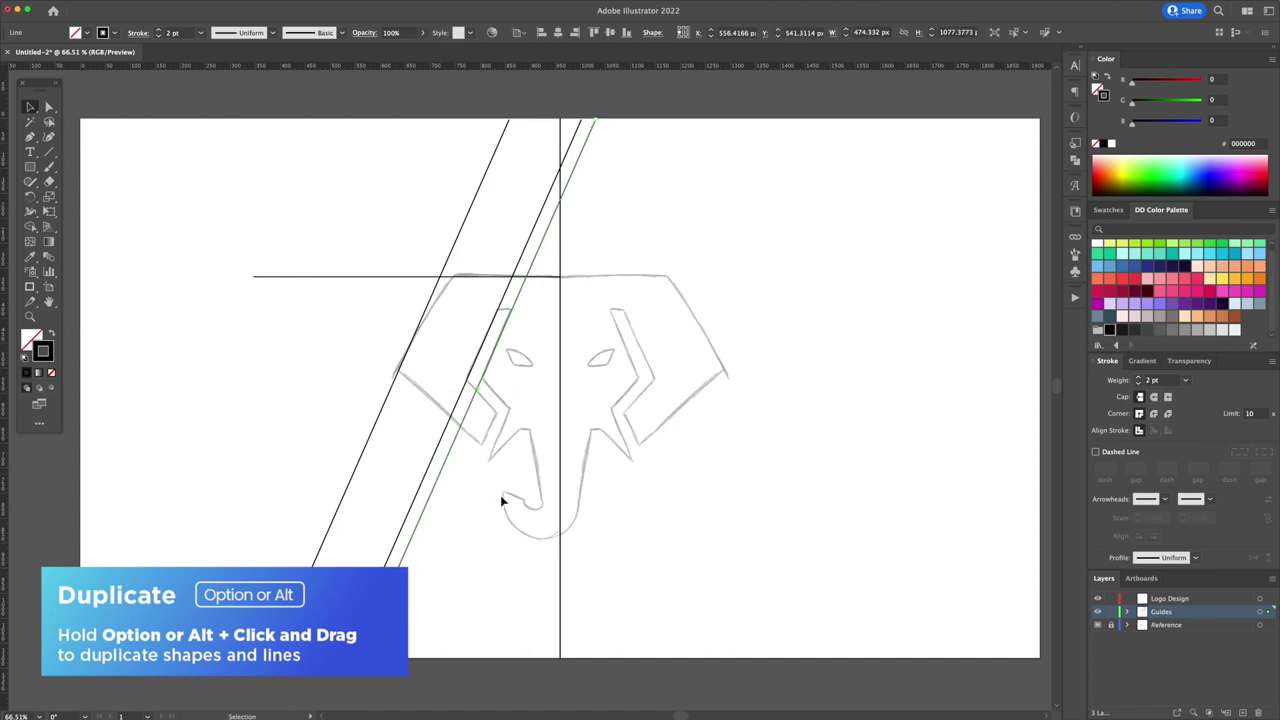
click(428, 490)
drag(440, 485, 491, 503)
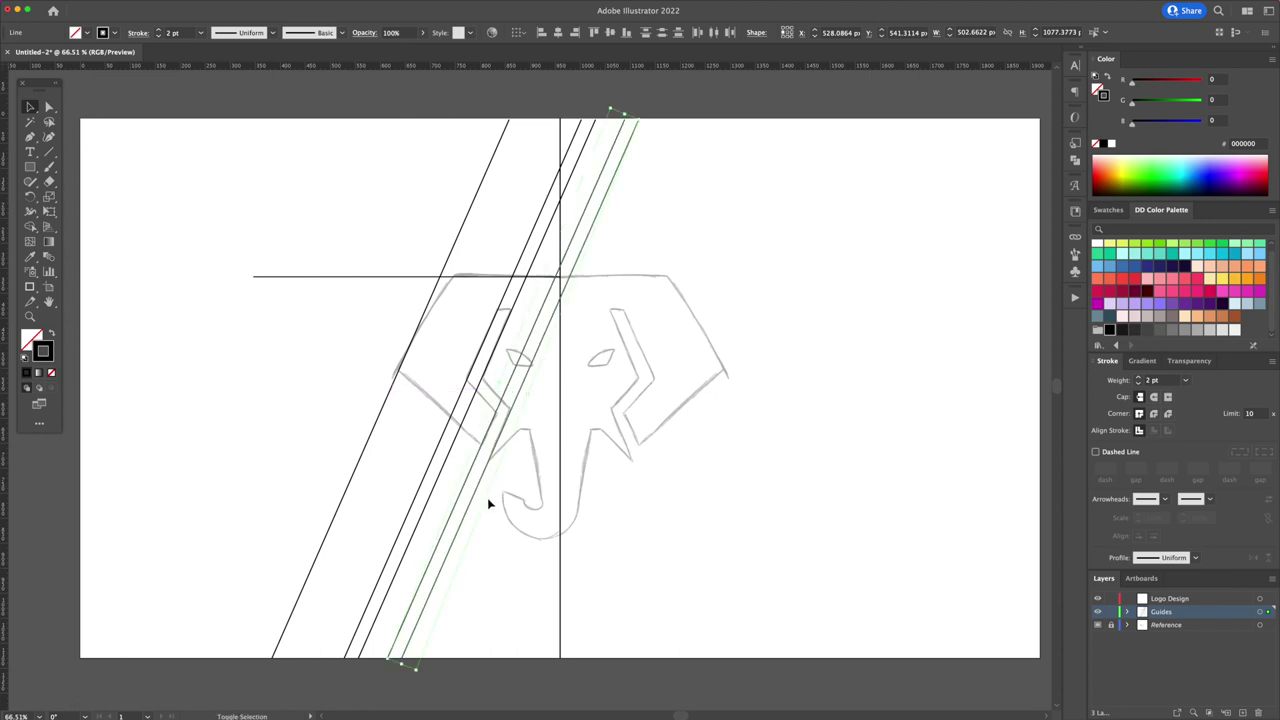
Duplicate the horizontal line down to the top of the inner ear stripe and to the top of the tusk.
click(420, 288)
drag(421, 281, 394, 437)
click(350, 327)
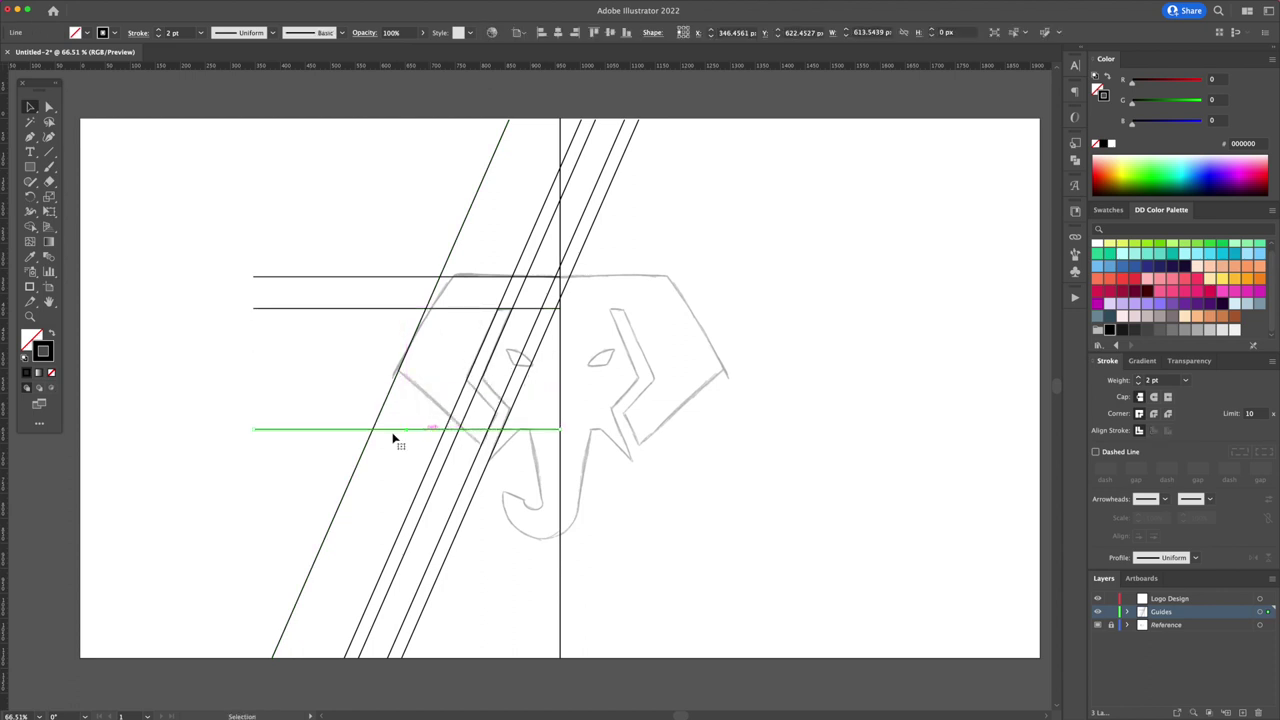
click(283, 477)
Draw a diagonal line along the left stripe's lower edge, descending to the right, and extend both ends toward the artboard's edges.
click(432, 390)
drag(424, 392, 470, 375)
scroll(484, 380, up, 5)
key(a)
drag(310, 237, 325, 232)
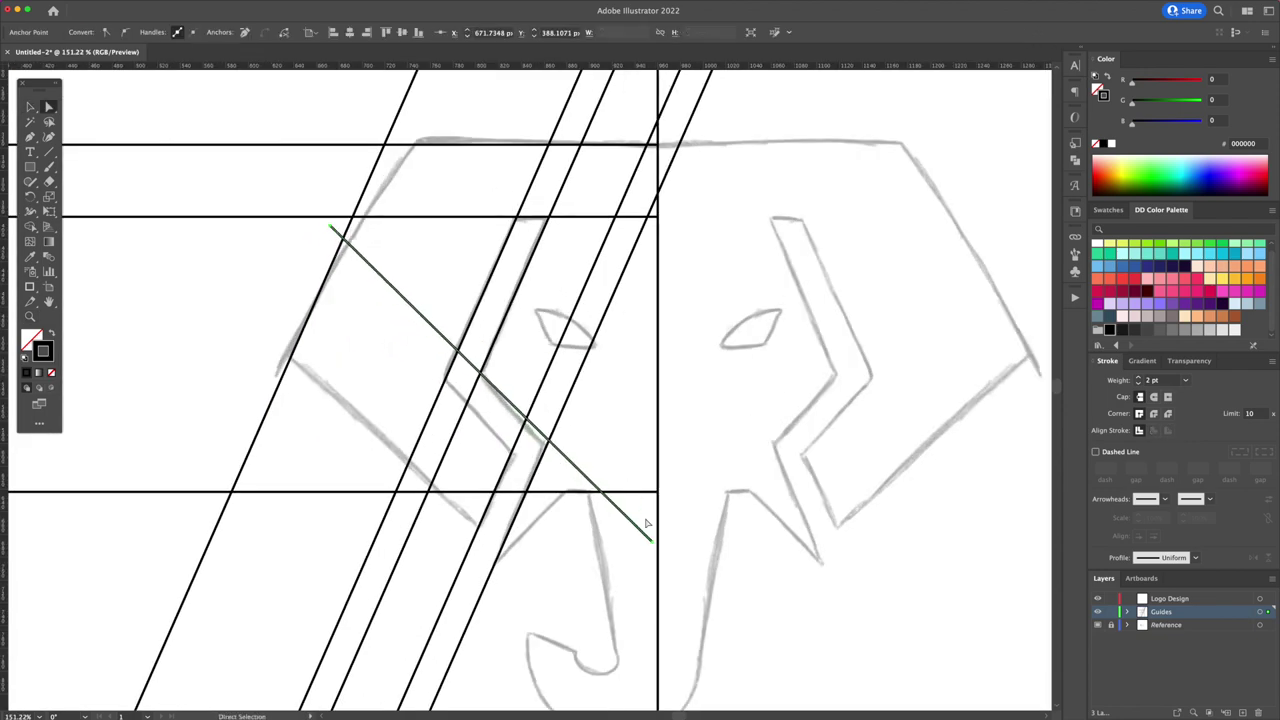
drag(650, 540, 657, 557)
scroll(407, 272, down, 6)
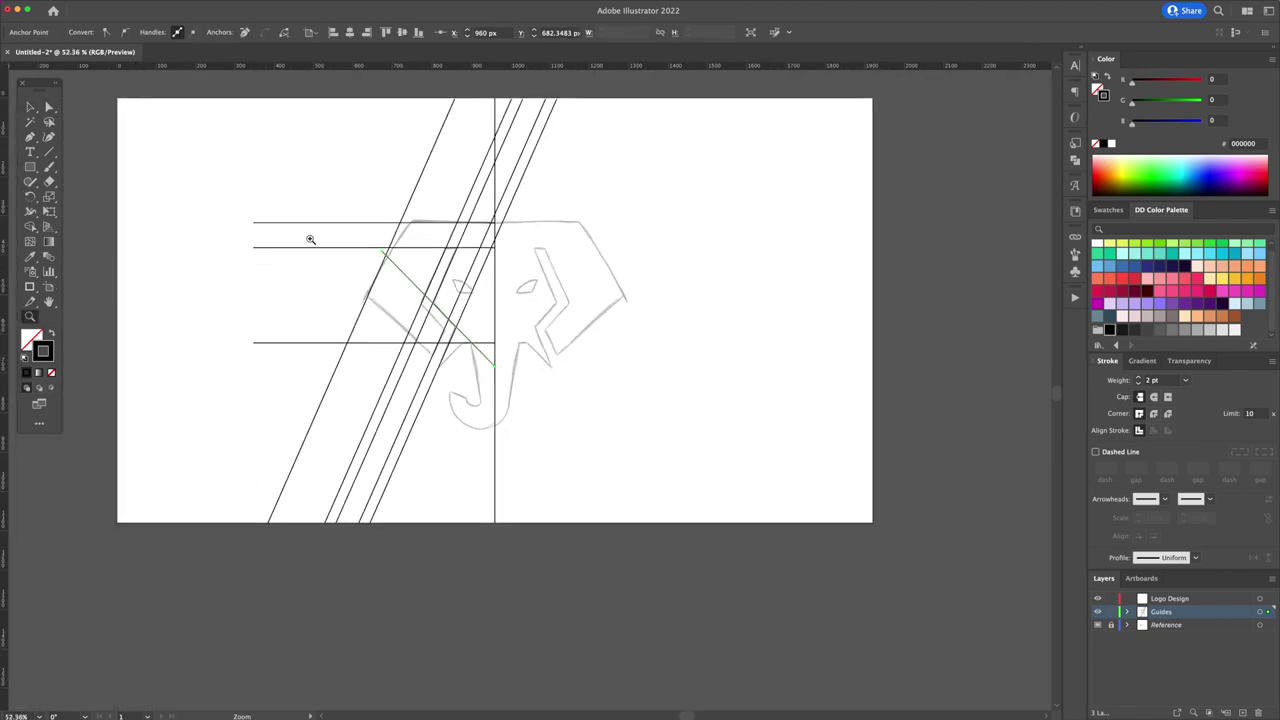
drag(434, 298, 343, 203)
drag(548, 411, 698, 570)
Duplicate the descending diagonal line to follow the stripe's other lower edge and the bottom edge of the left ear.
scroll(428, 314, up, 4)
drag(511, 341, 436, 391)
click(358, 400)
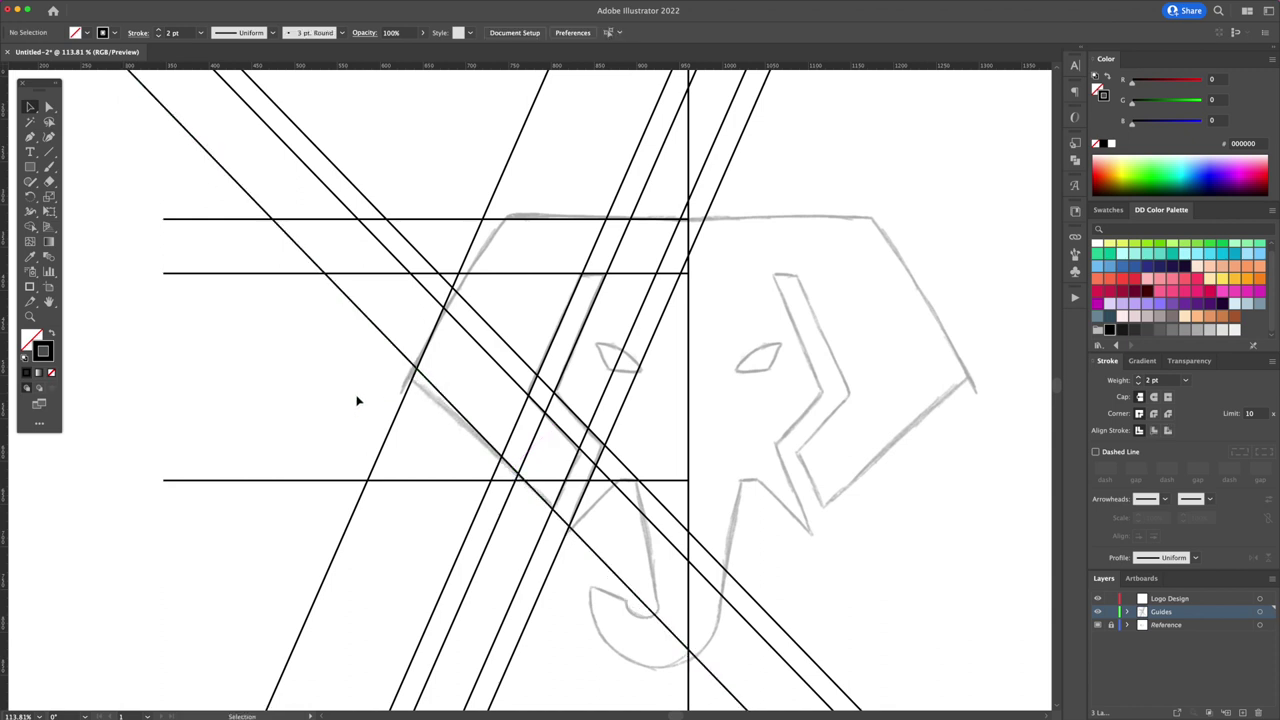
Draw an opposite diagonal line along the left tusk's upper edge, extending it to the artboard's bottom and top edges.
key(backslash)
scroll(458, 328, down, 5)
mouse_move(523, 453)
mouse_down()
mouse_move(597, 371)
mouse_move(403, 583)
mouse_move(357, 657)
mouse_move(340, 658)
mouse_up()
key(a)
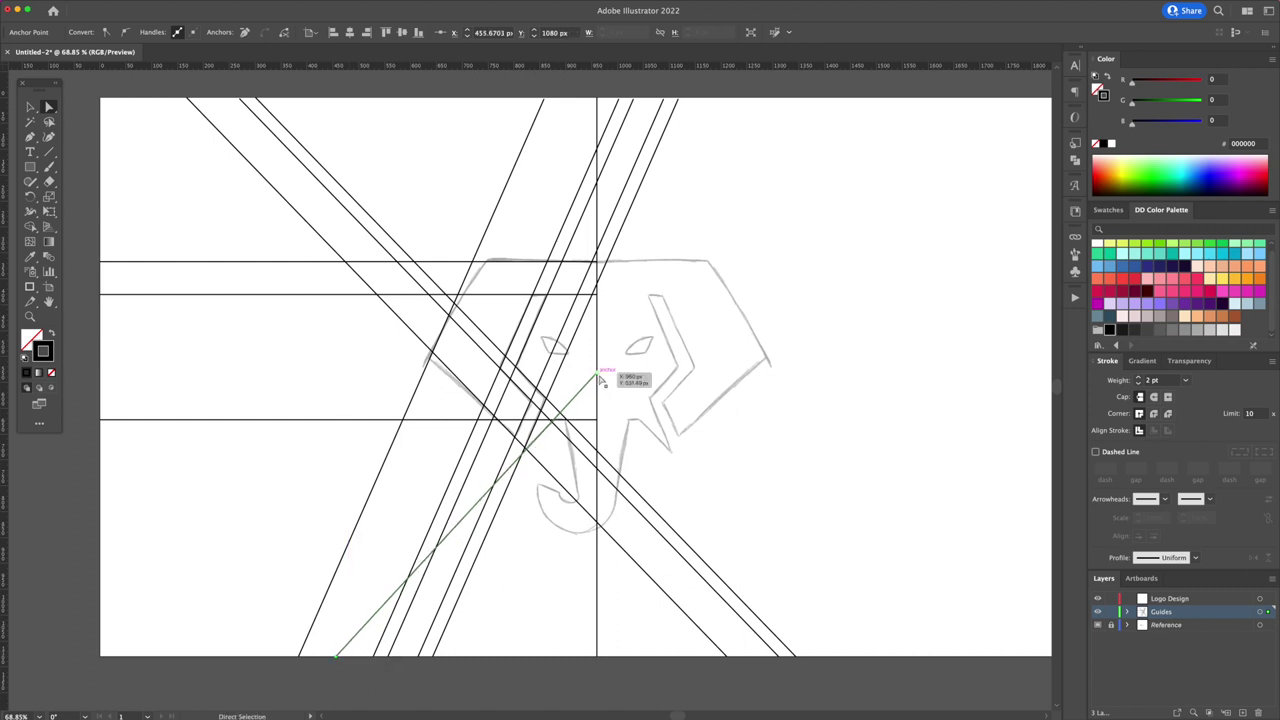
drag(597, 371, 853, 99)
click(851, 406)
Draw a steep line along the left edge of the trunk, extending from the artboard's top to its bottom edge.
key(backslash)
mouse_move(583, 519)
mouse_down()
mouse_move(500, 98)
mouse_move(623, 659)
mouse_move(611, 657)
mouse_up()
key(a)
click(675, 436)
key(v)
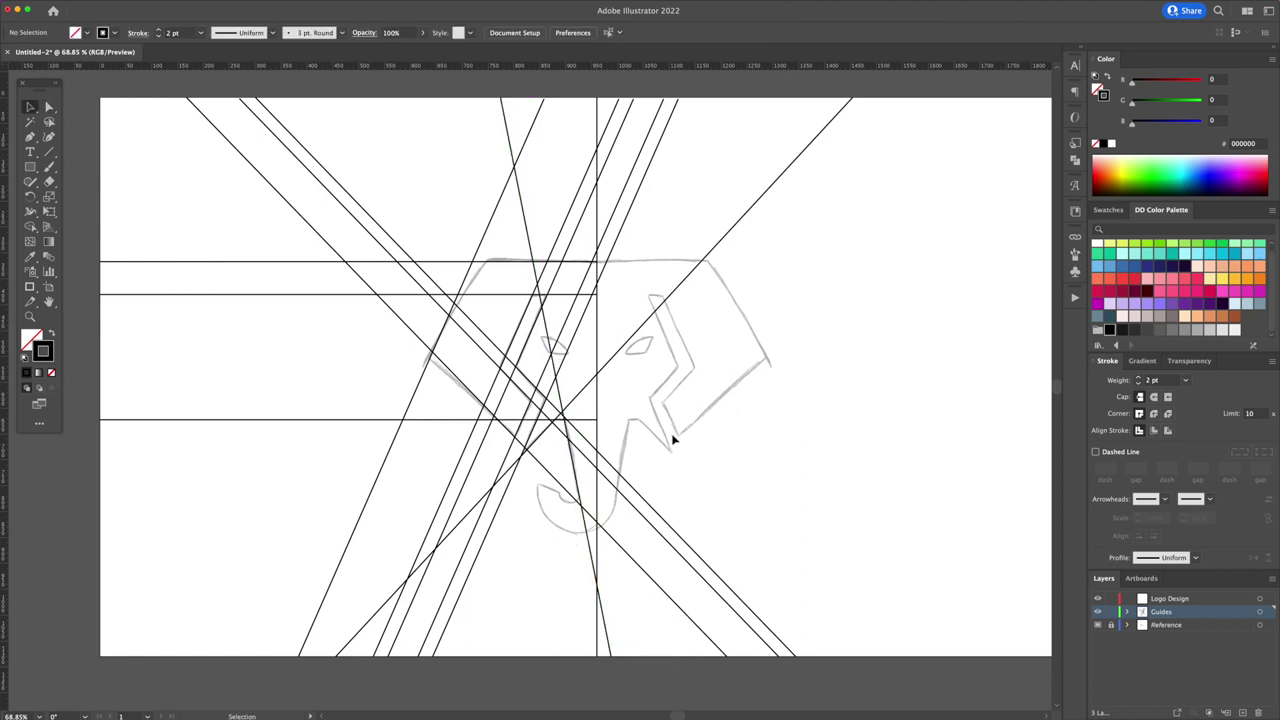
Reflect a copy of all the construction lines across the vertical axis at the centre line.
key(super+a)
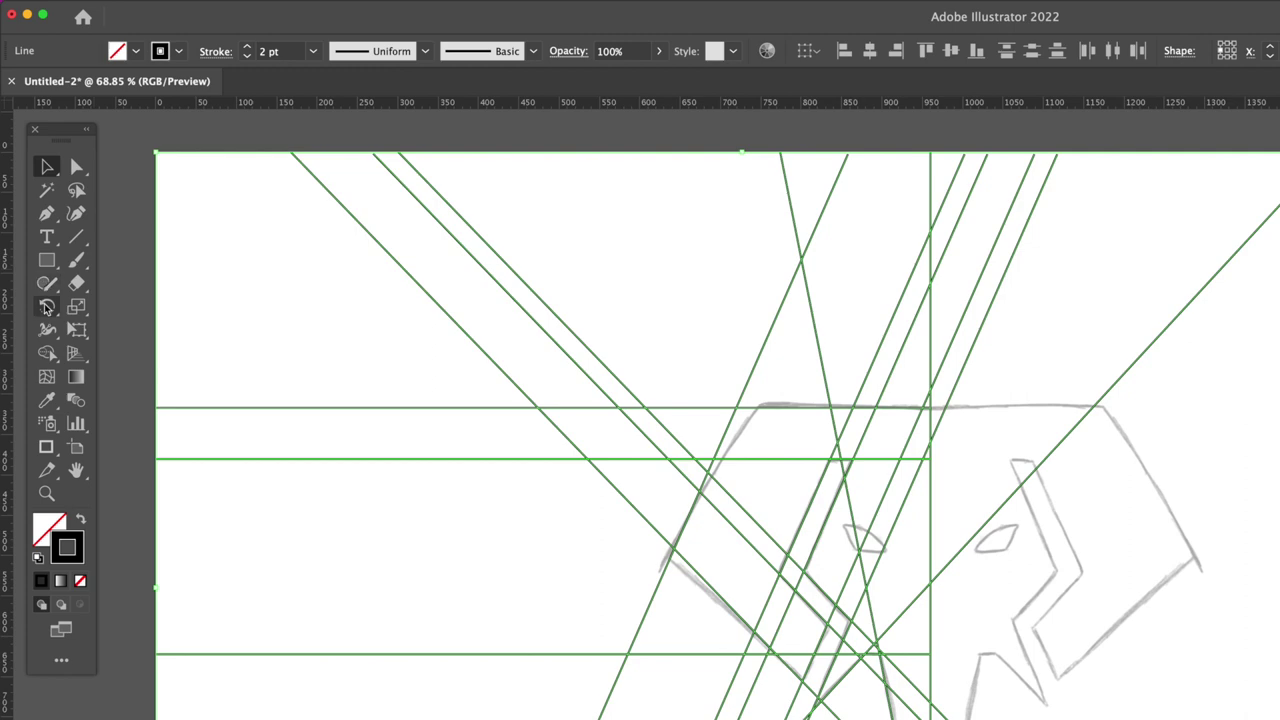
drag(30, 196, 76, 211)
drag(119, 329, 116, 326)
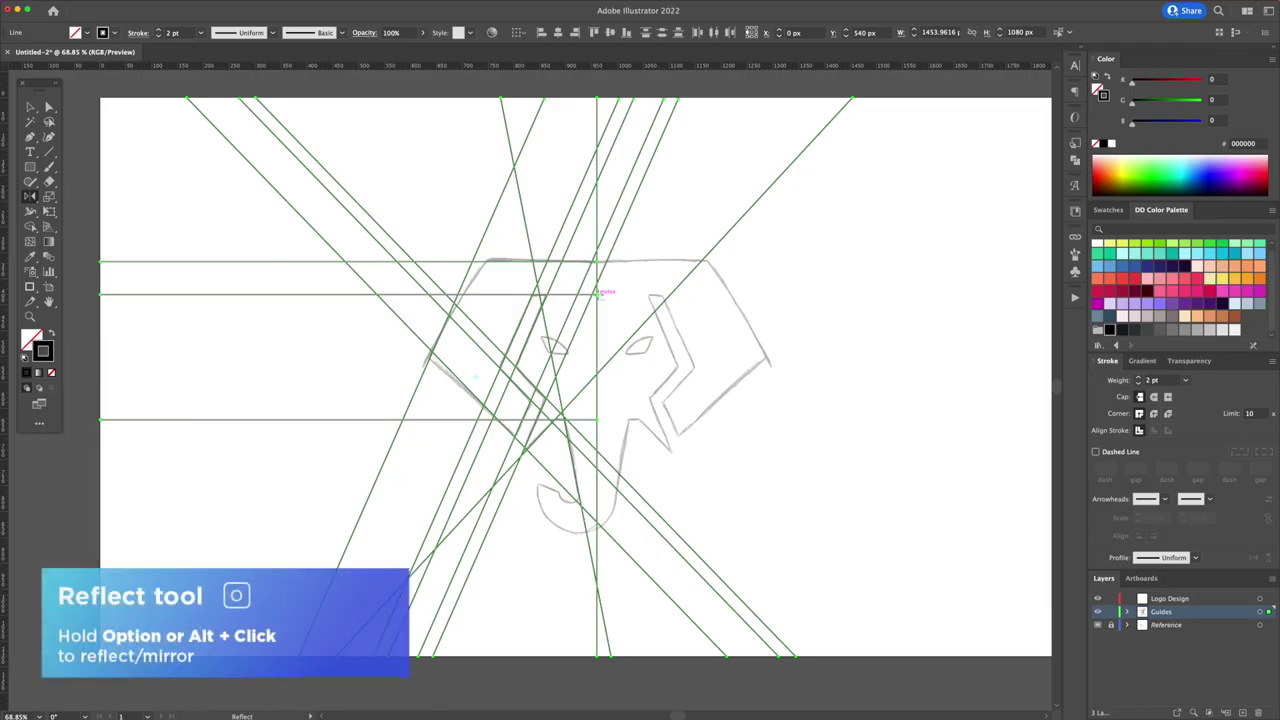
alt+click(597, 292)
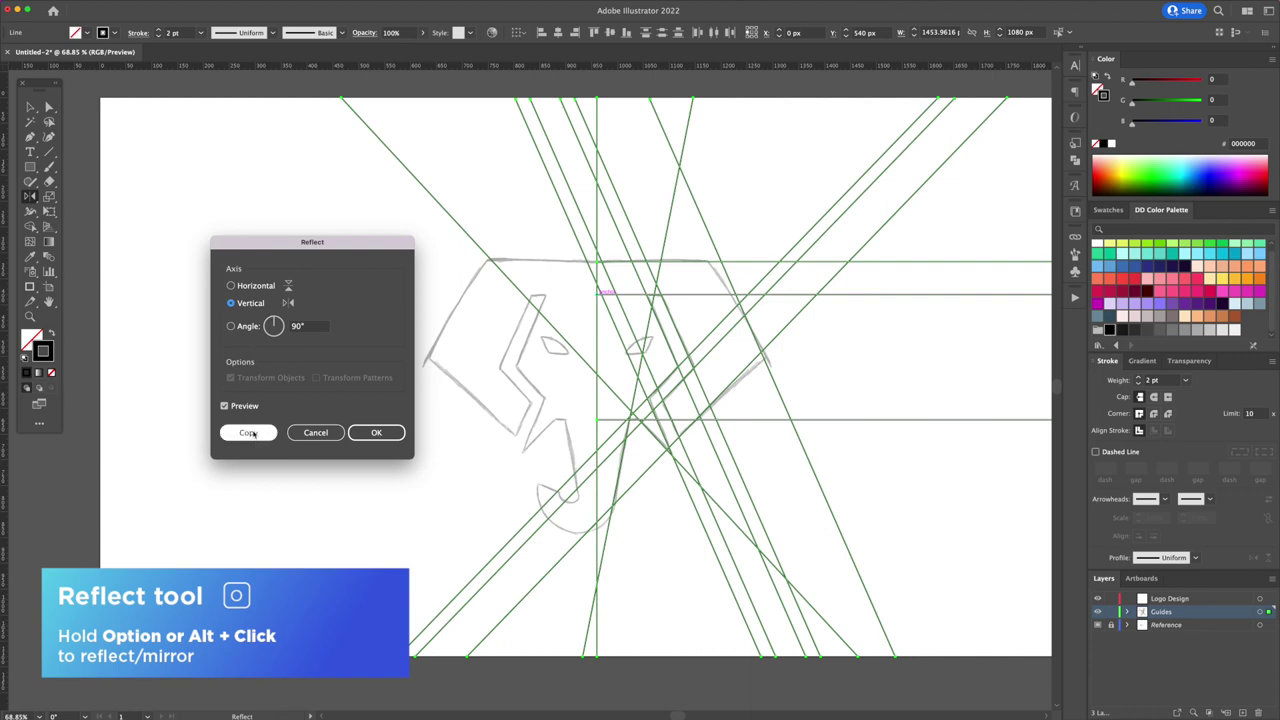
click(248, 432)
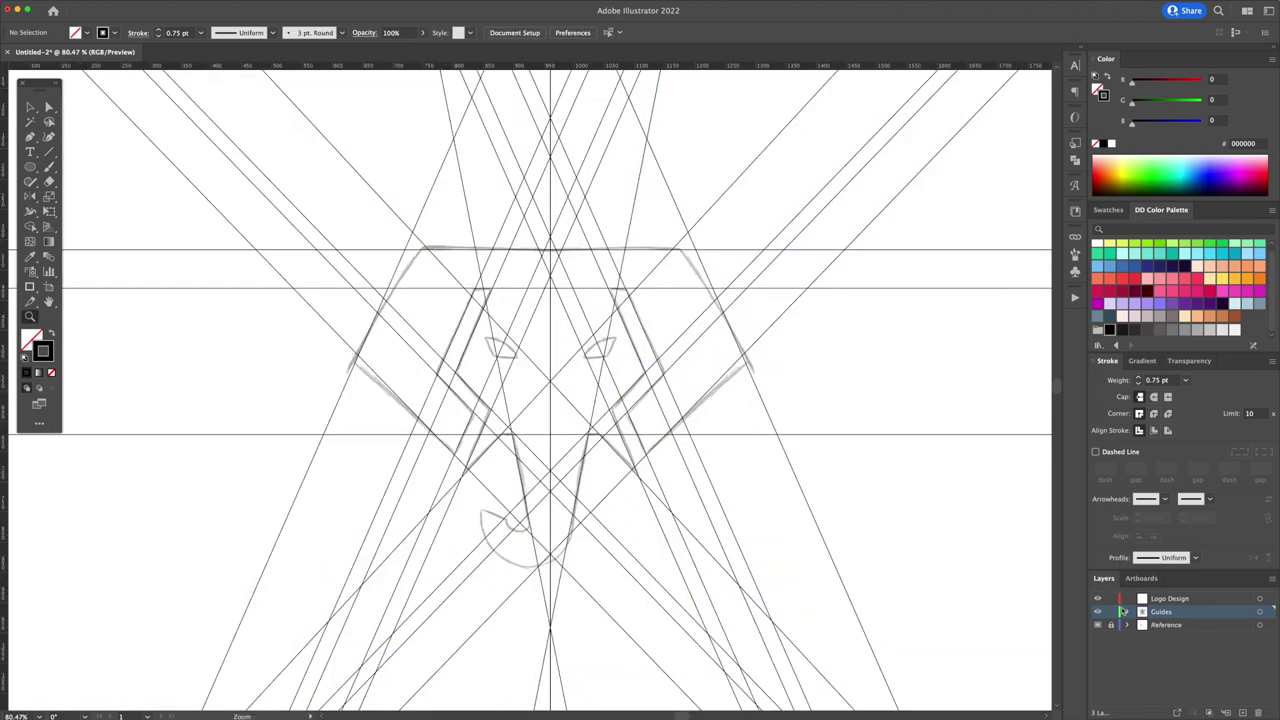
Give all the construction lines a blue stroke at 50% opacity and lock the Guides layer.
key(super+a)
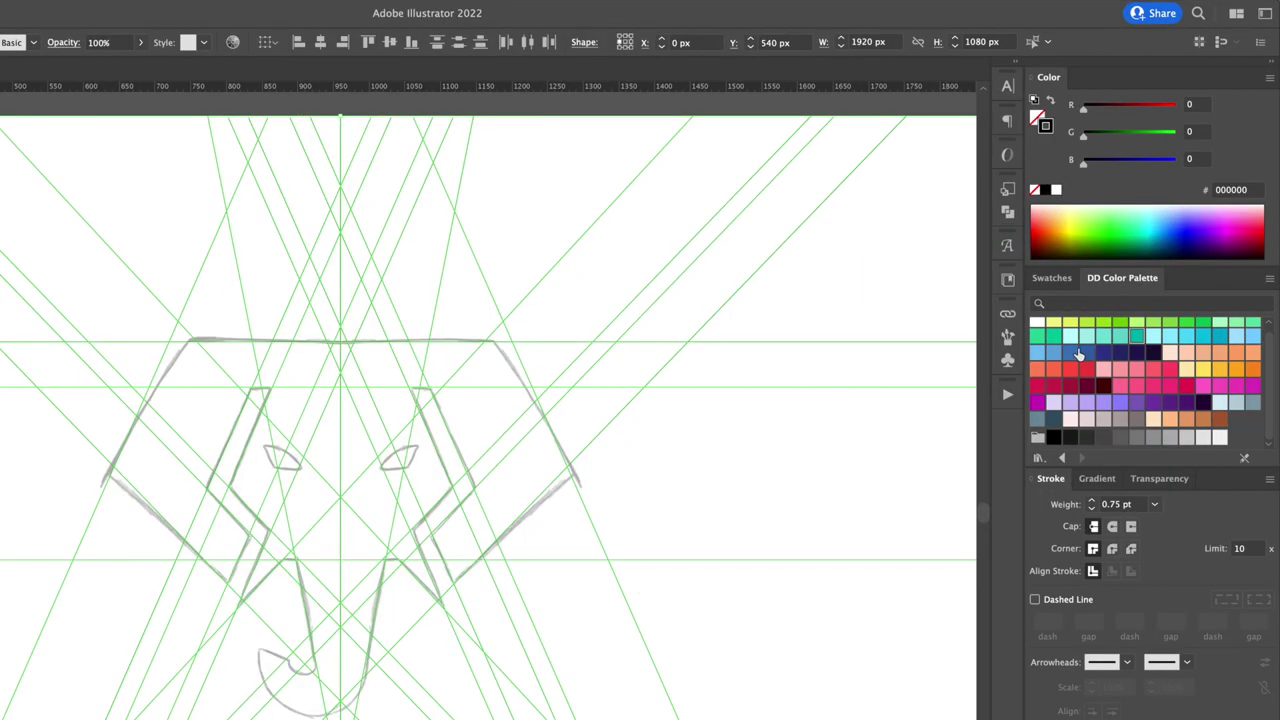
click(1124, 267)
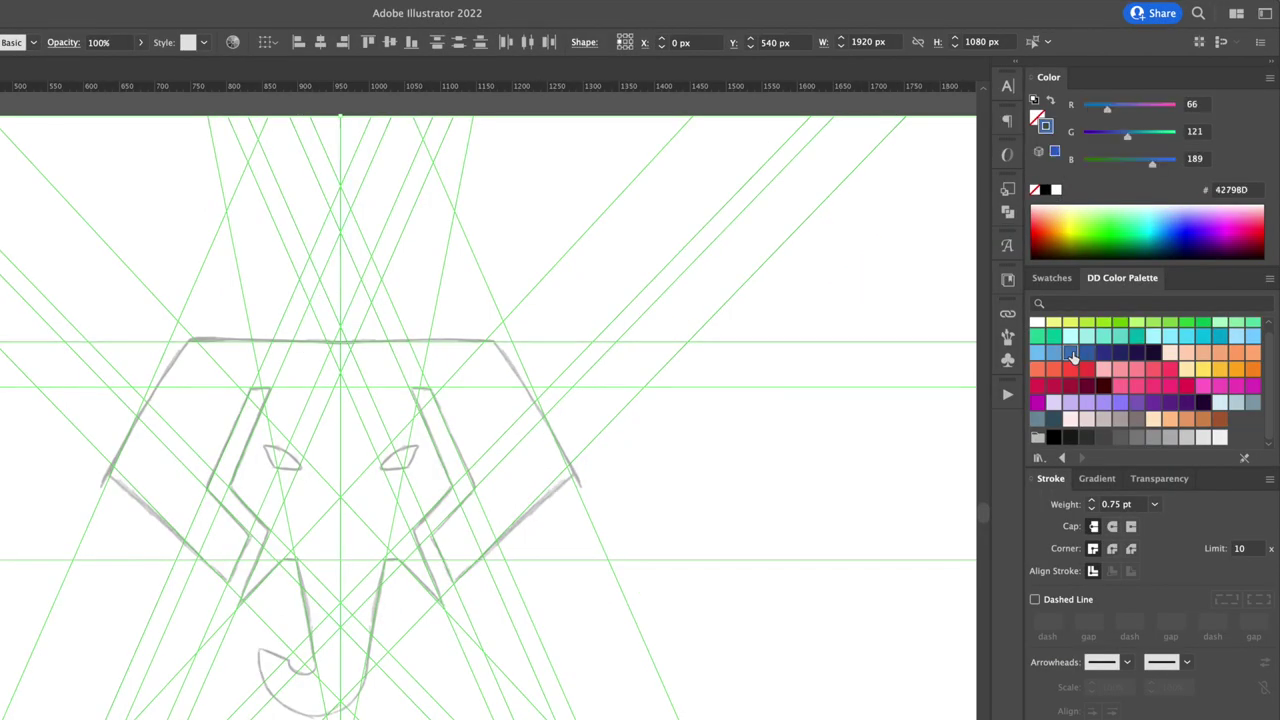
click(1162, 479)
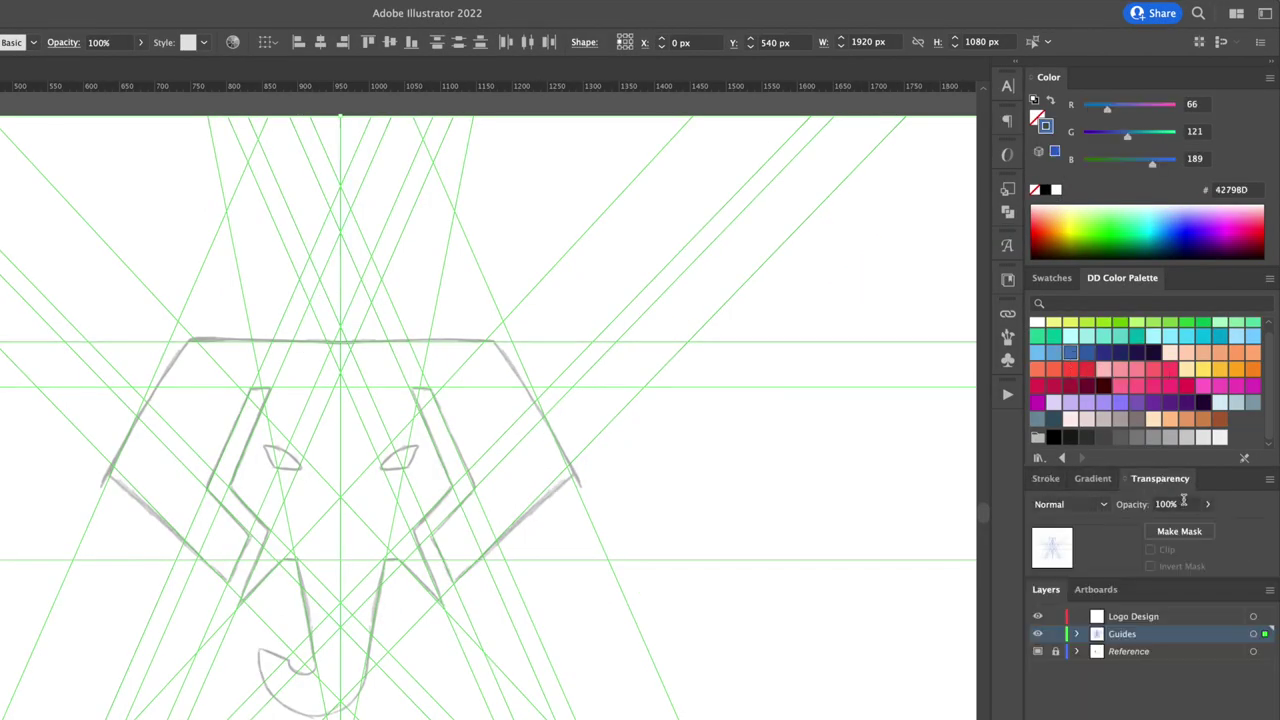
click(1133, 506)
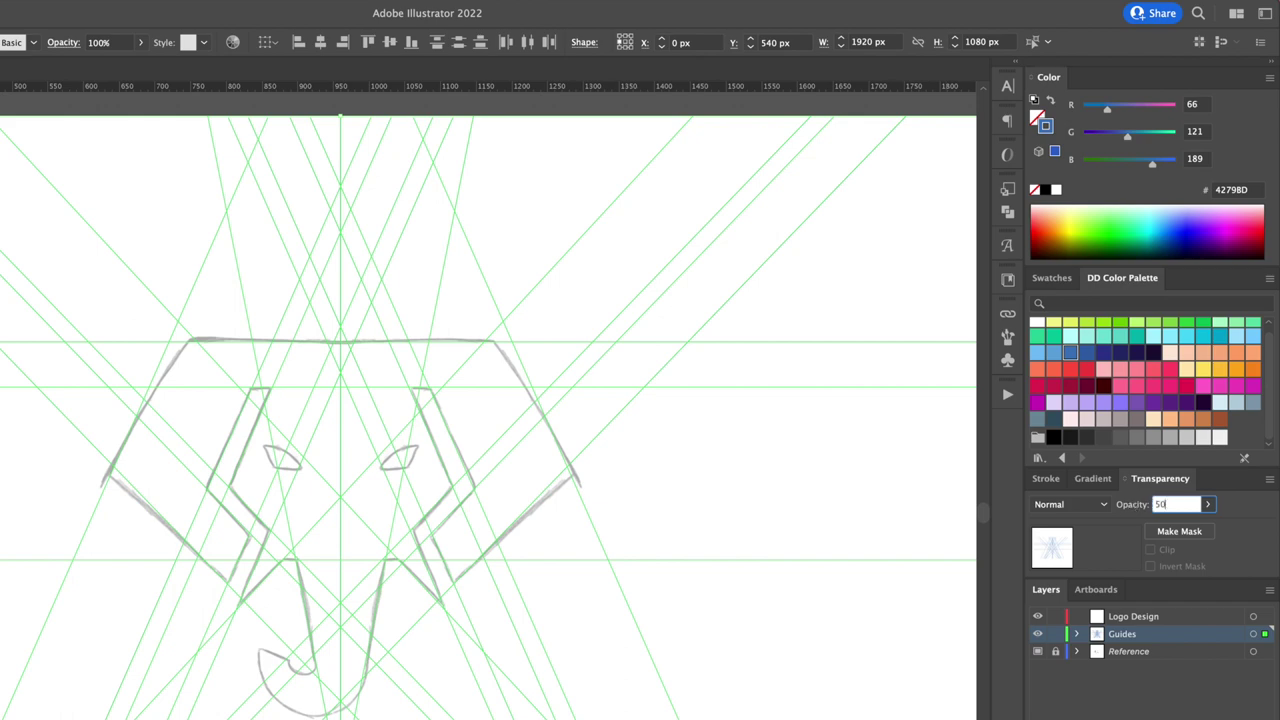
text(50)
key(Return)
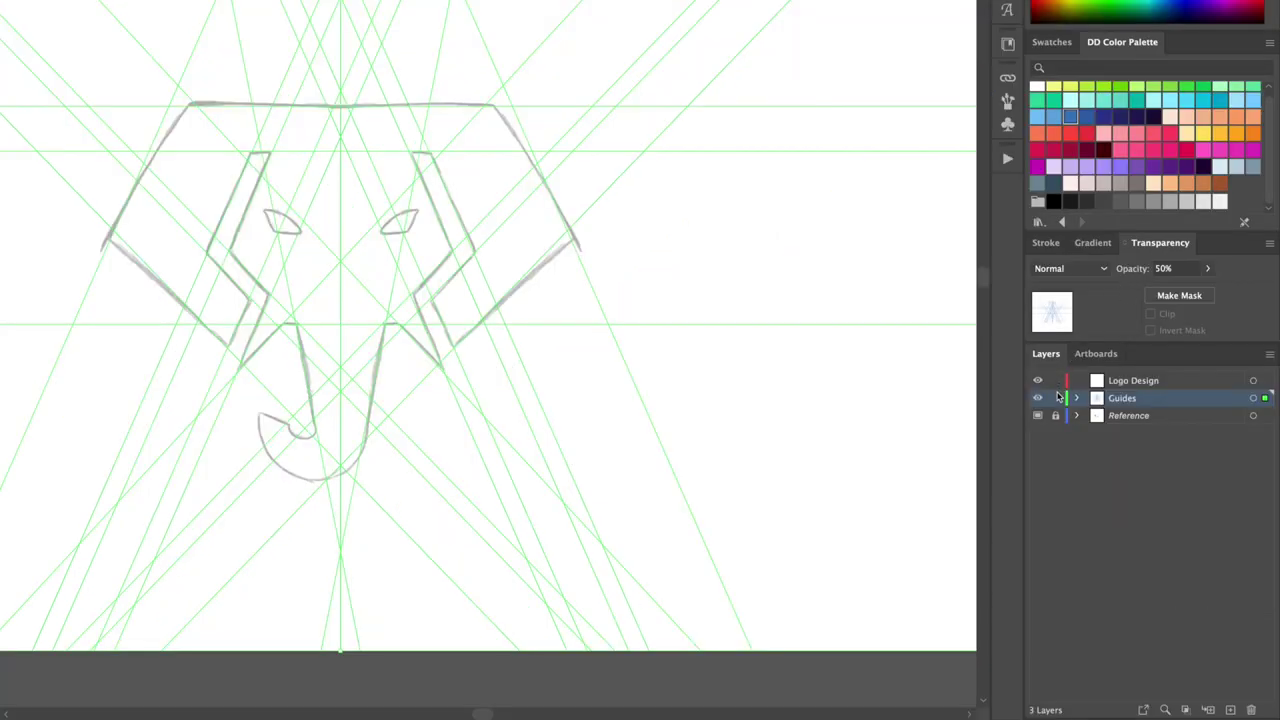
click(1056, 398)
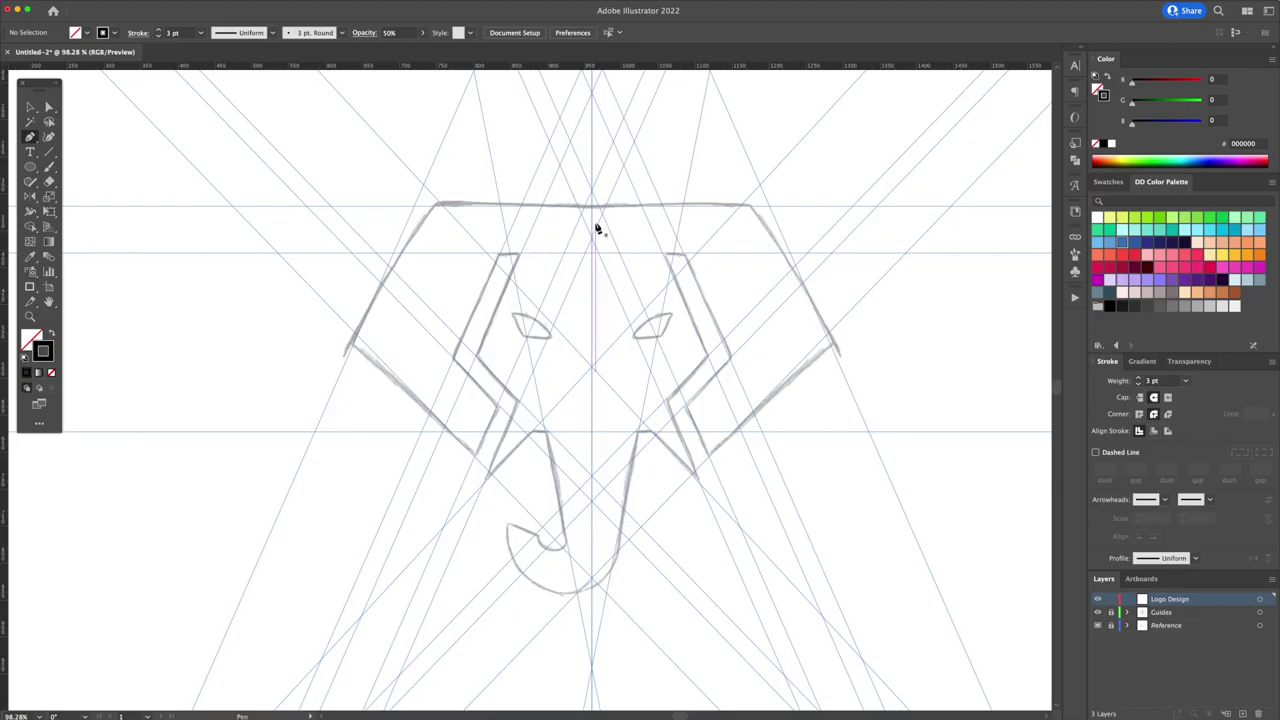
Trace the left ear's outer outline with the Pen tool, from the forehead's centre line along the guides to the ear's lower tip.
click(593, 207)
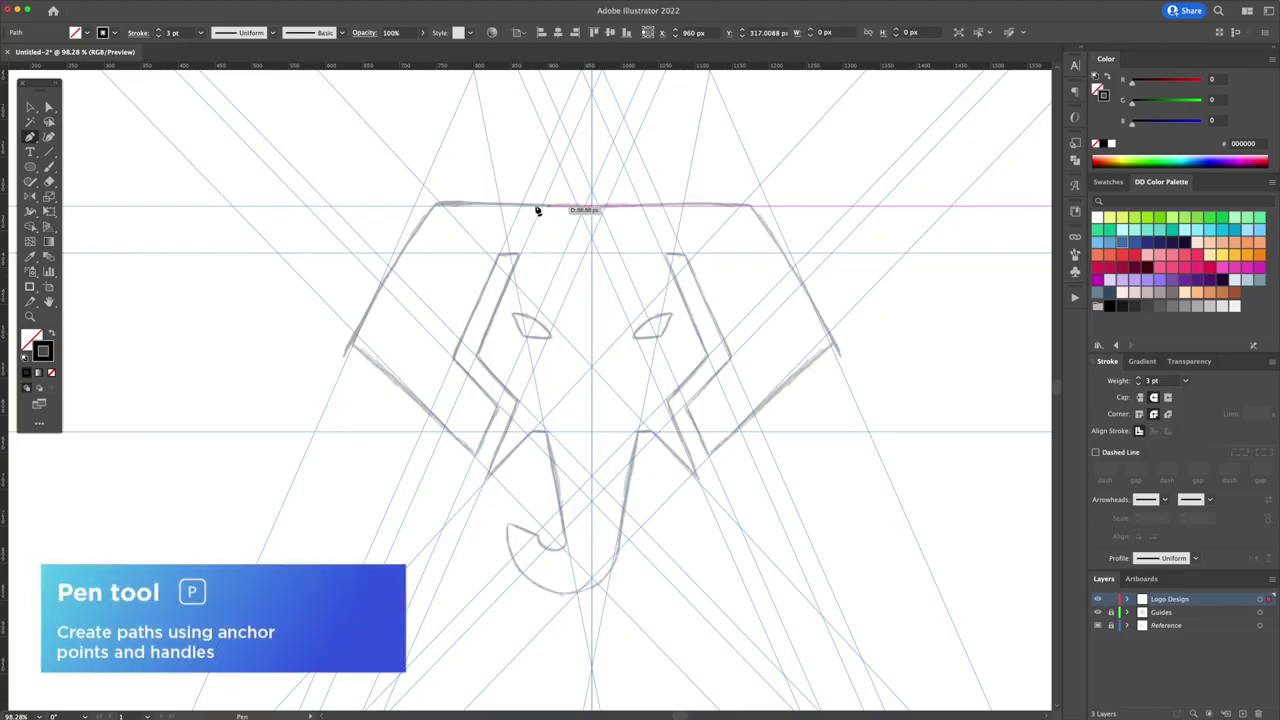
click(415, 207)
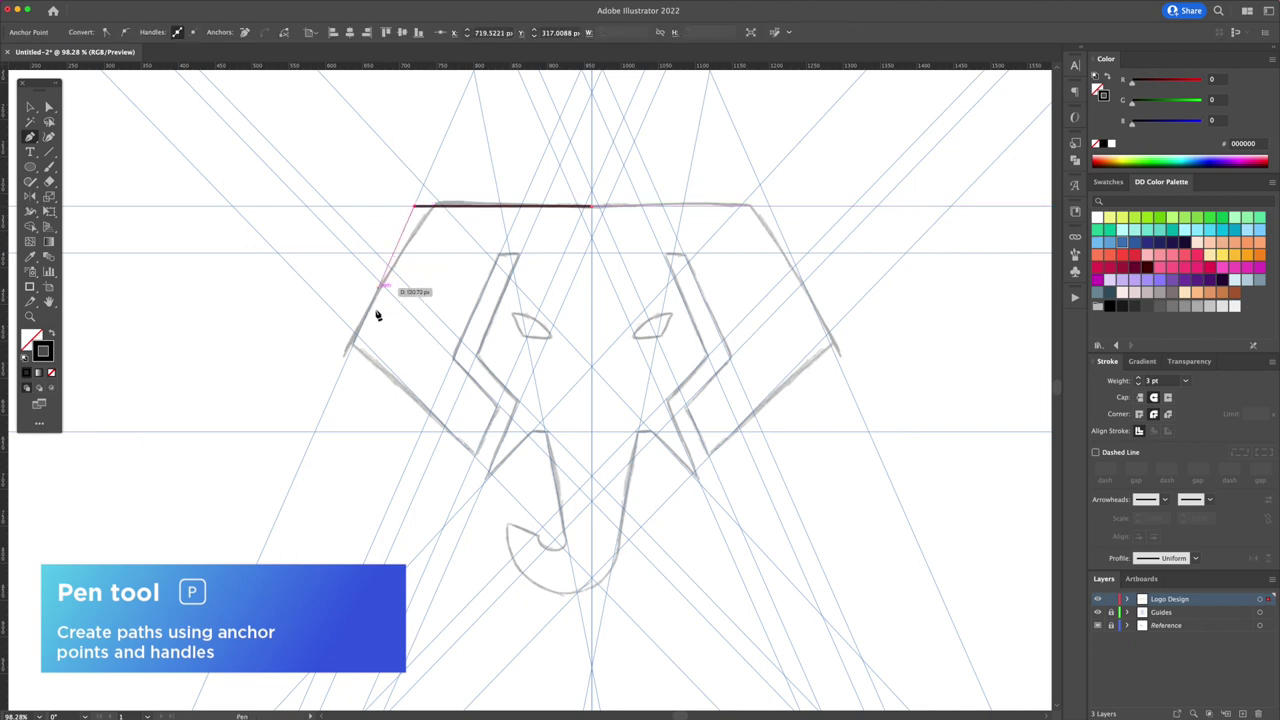
click(358, 338)
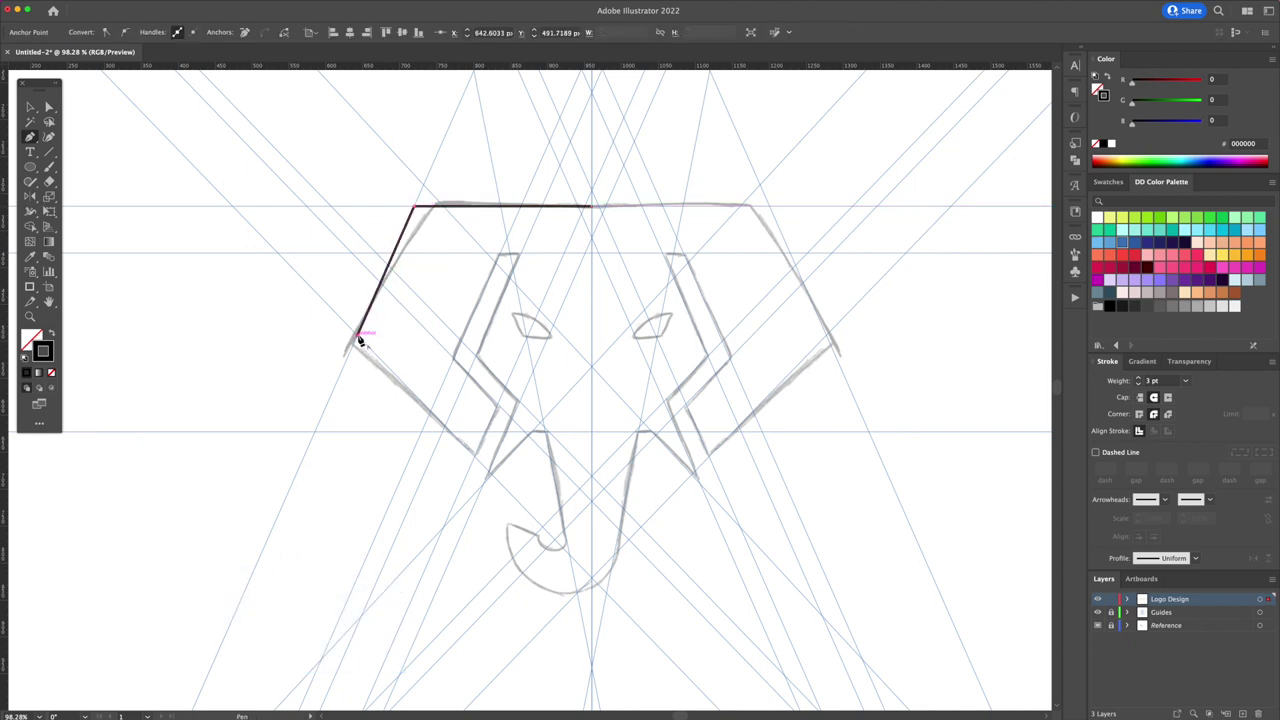
click(475, 456)
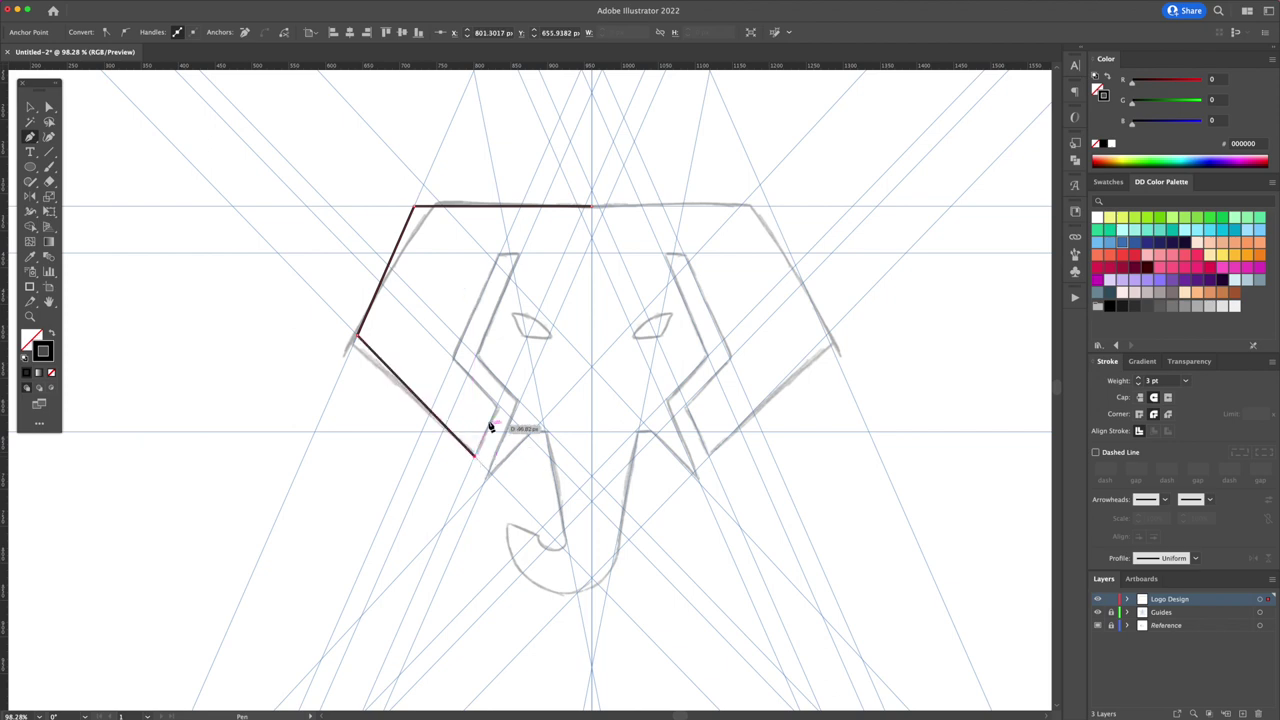
Continue the path around the narrow slot between the left ear and face, up to its flat top and back down its inner edge.
click(497, 404)
click(454, 357)
click(500, 253)
click(520, 253)
click(477, 356)
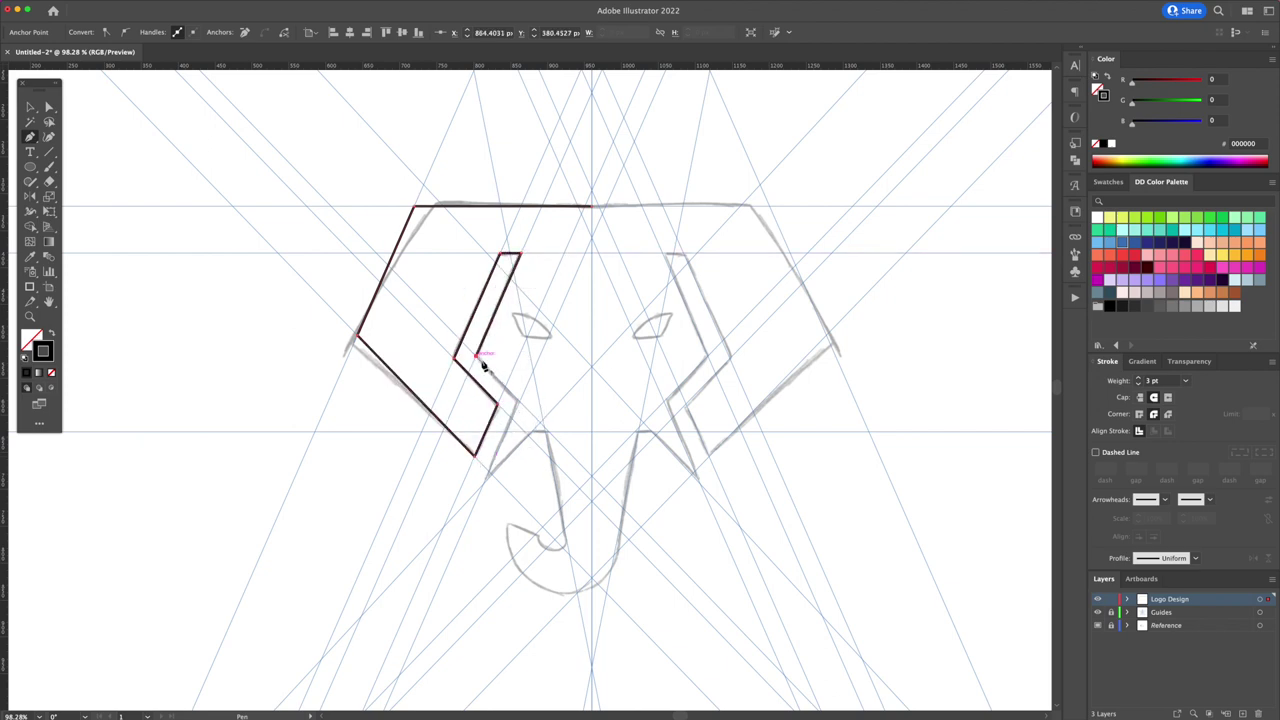
Finish the left path around the pointed tusk, ending with a short horizontal segment at the top of the trunk.
click(520, 404)
click(485, 484)
click(533, 433)
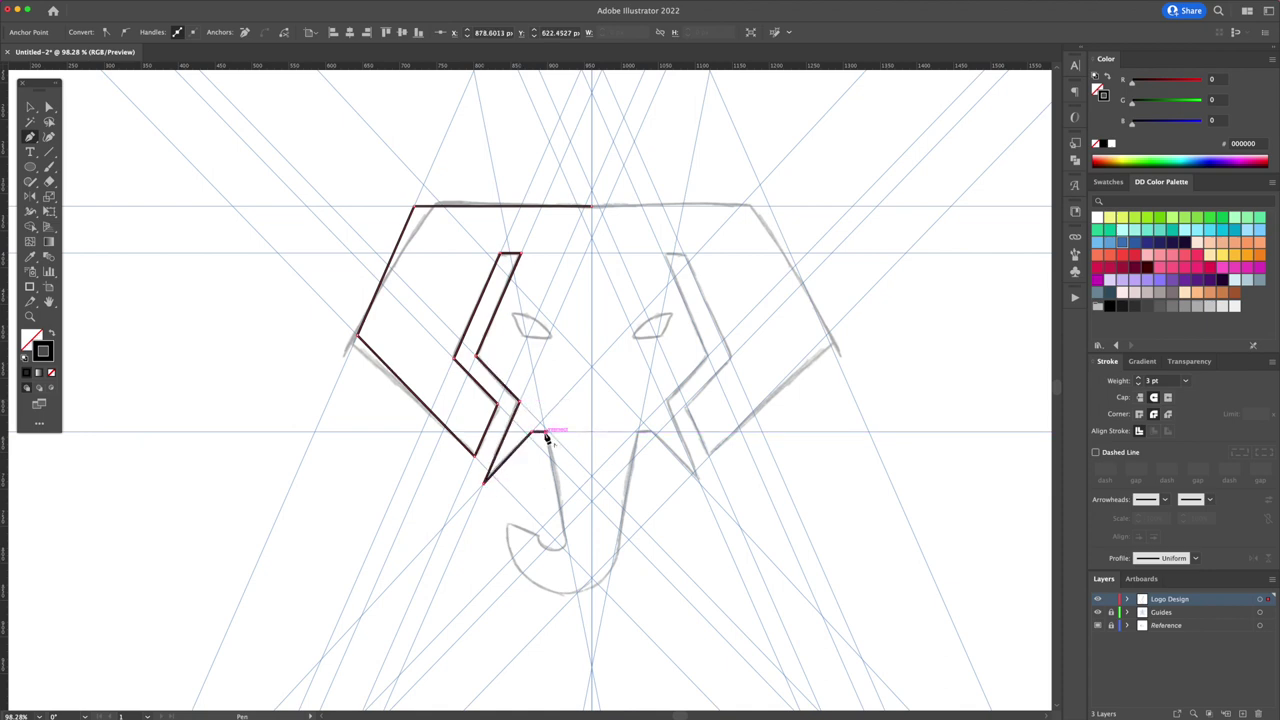
super+click(522, 478)
Draw a closed left eye shape over the sketch with a flat bottom, a straight slanted outer side and a curved upper edge.
drag(520, 309, 694, 306)
click(566, 328)
click(470, 328)
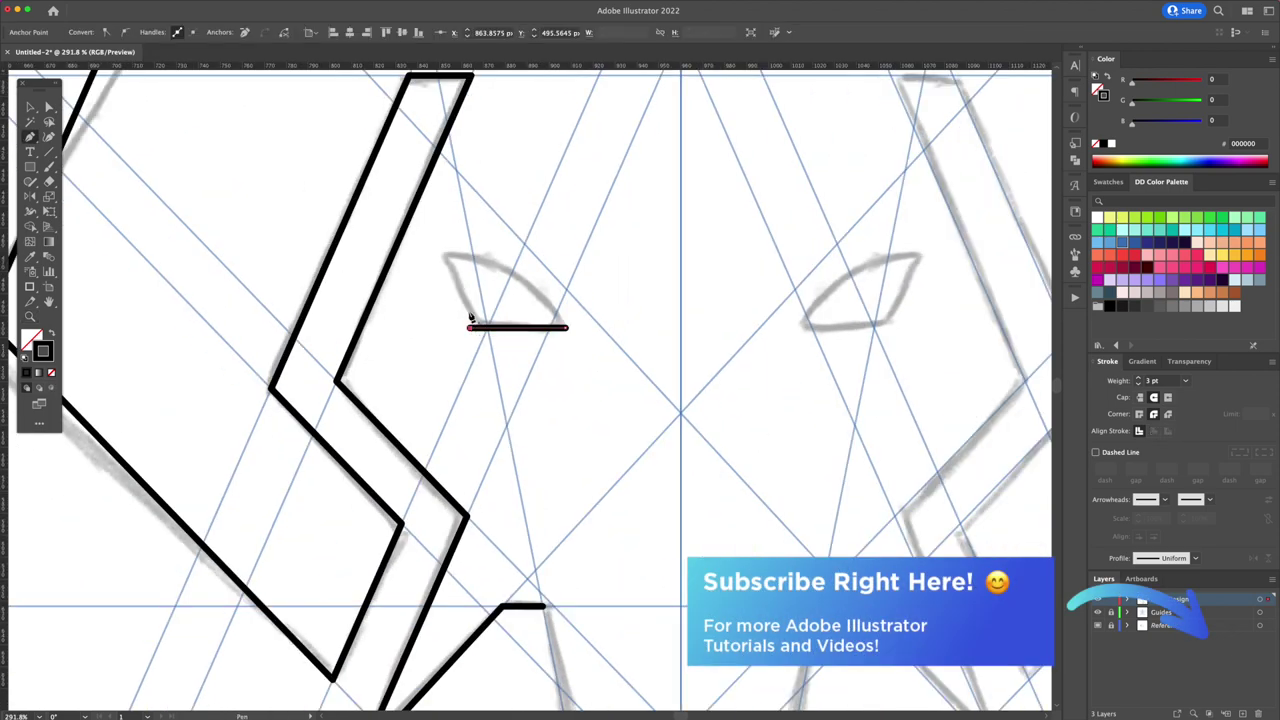
click(435, 256)
drag(566, 329, 588, 353)
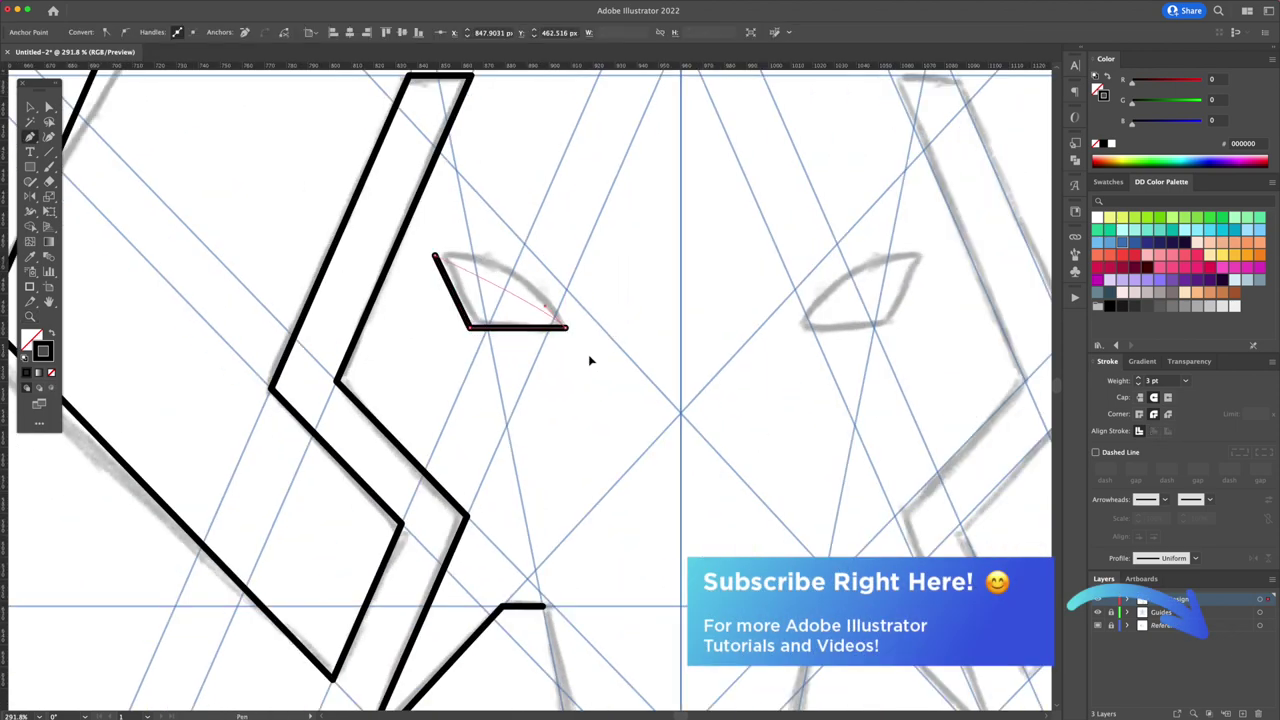
drag(613, 404, 612, 403)
key(v)
click(611, 403)
Flatten the left eye shape slightly to a height of about 30 px.
click(529, 329)
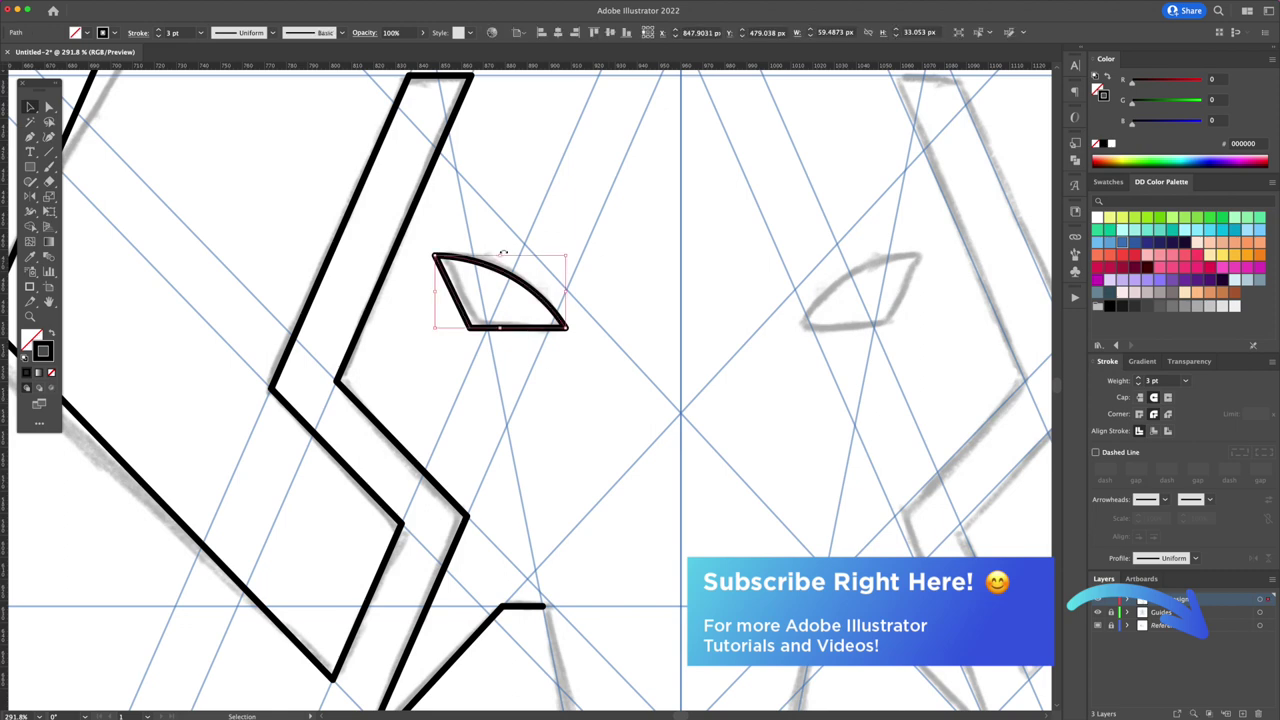
drag(503, 256, 504, 264)
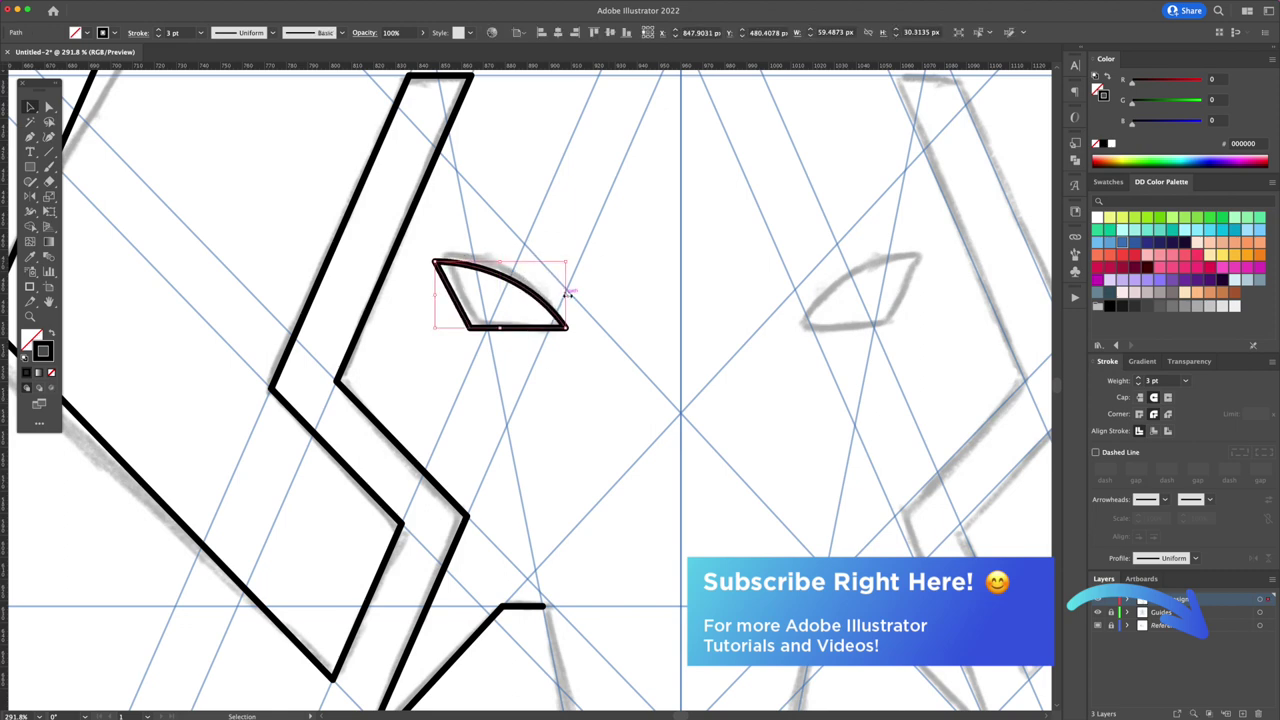
drag(567, 294, 567, 295)
click(611, 292)
Reflect a copy of the left head outline and eye across the vertical axis at the centre line.
click(506, 279)
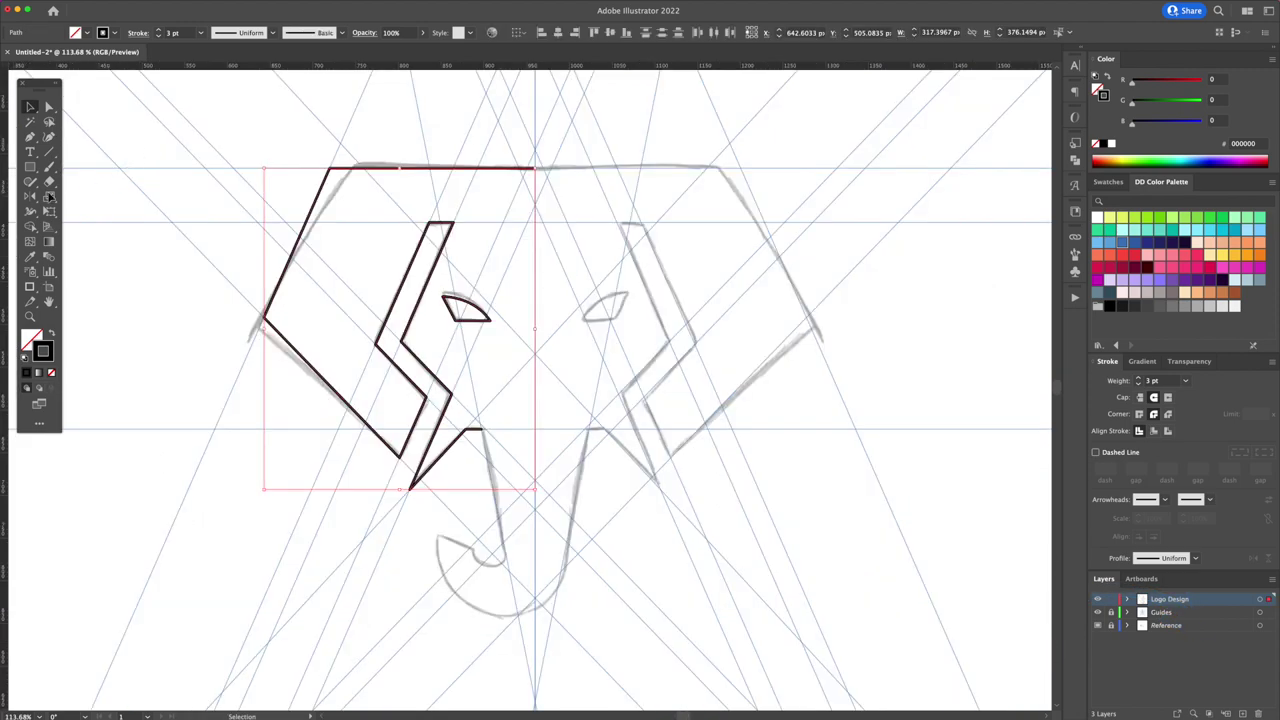
key(o)
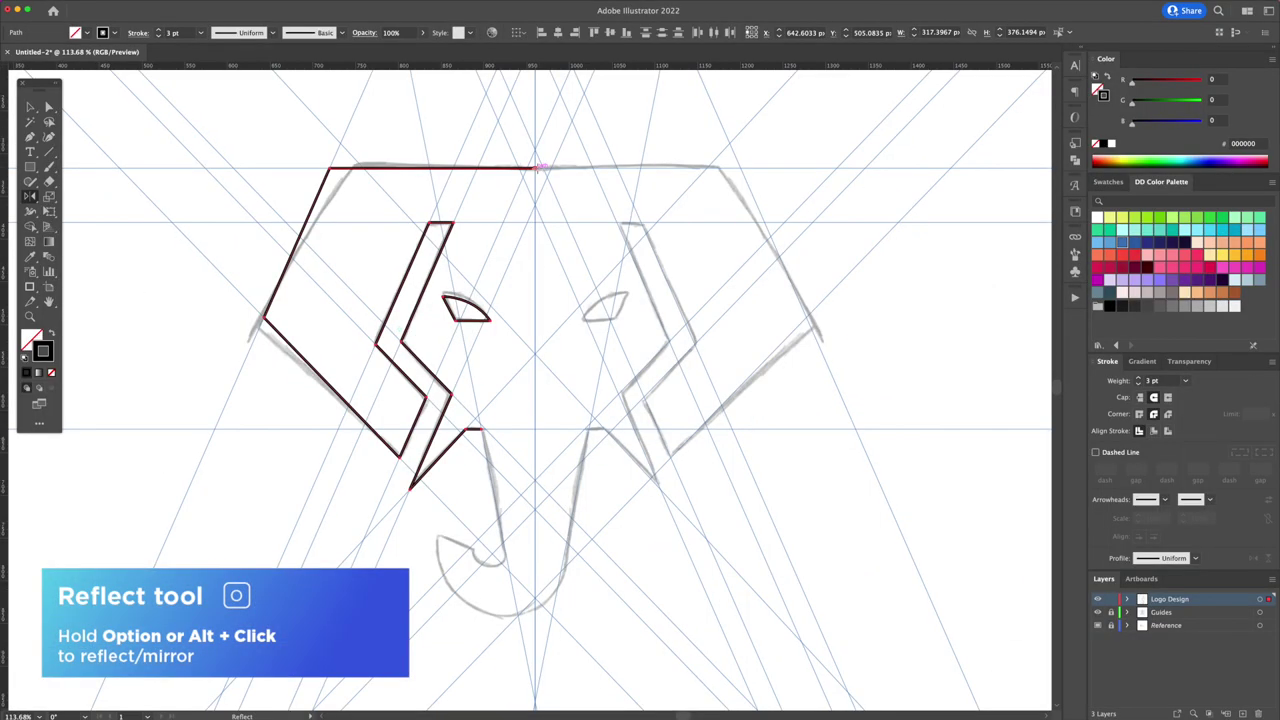
alt+click(537, 170)
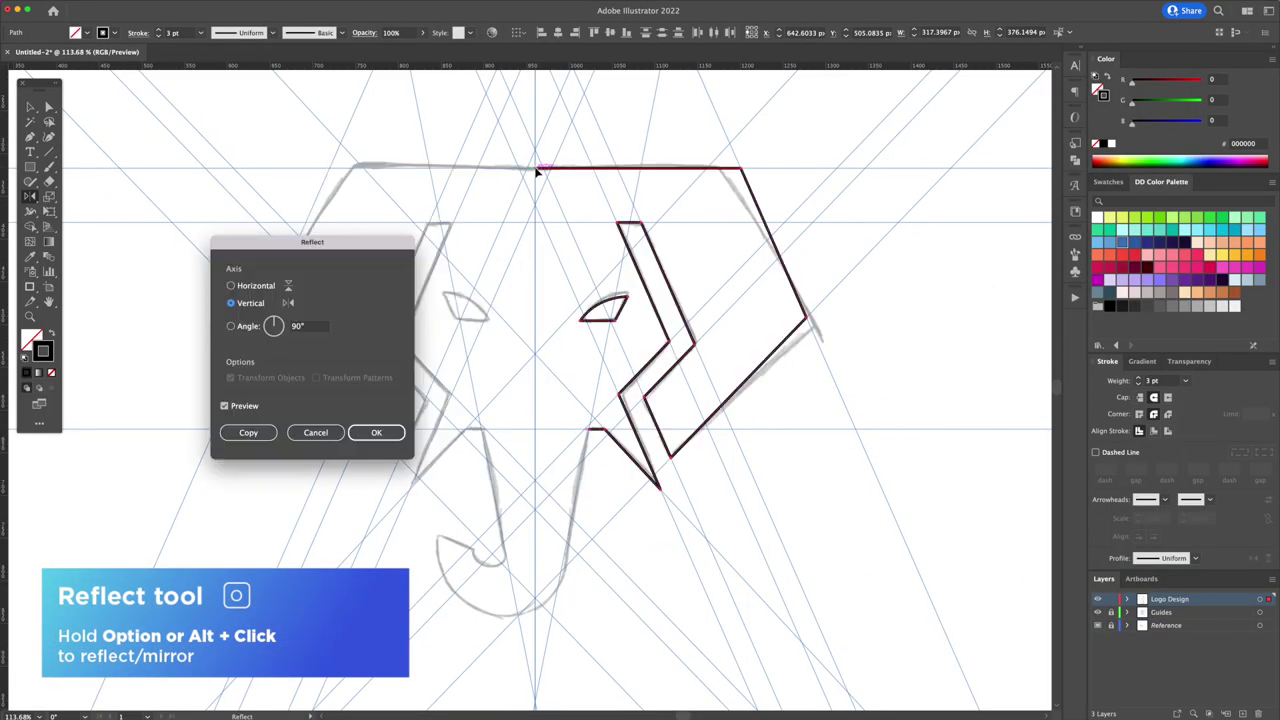
click(248, 432)
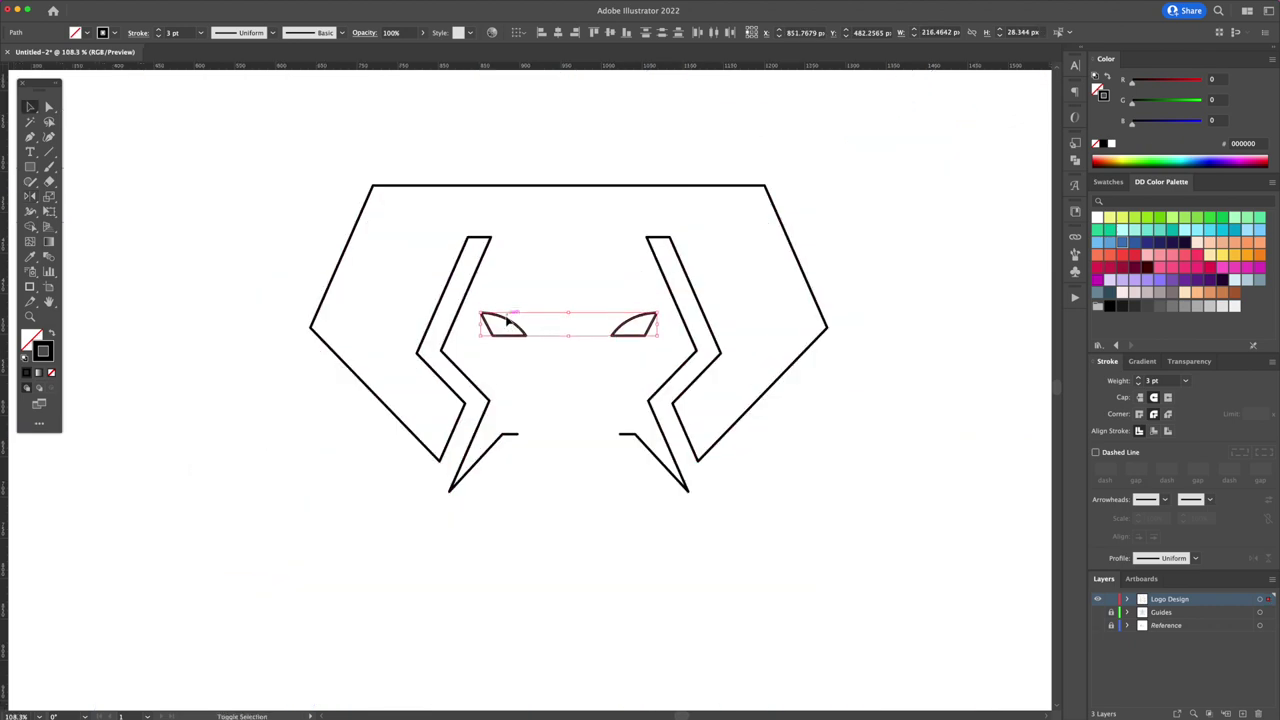
click(805, 484)
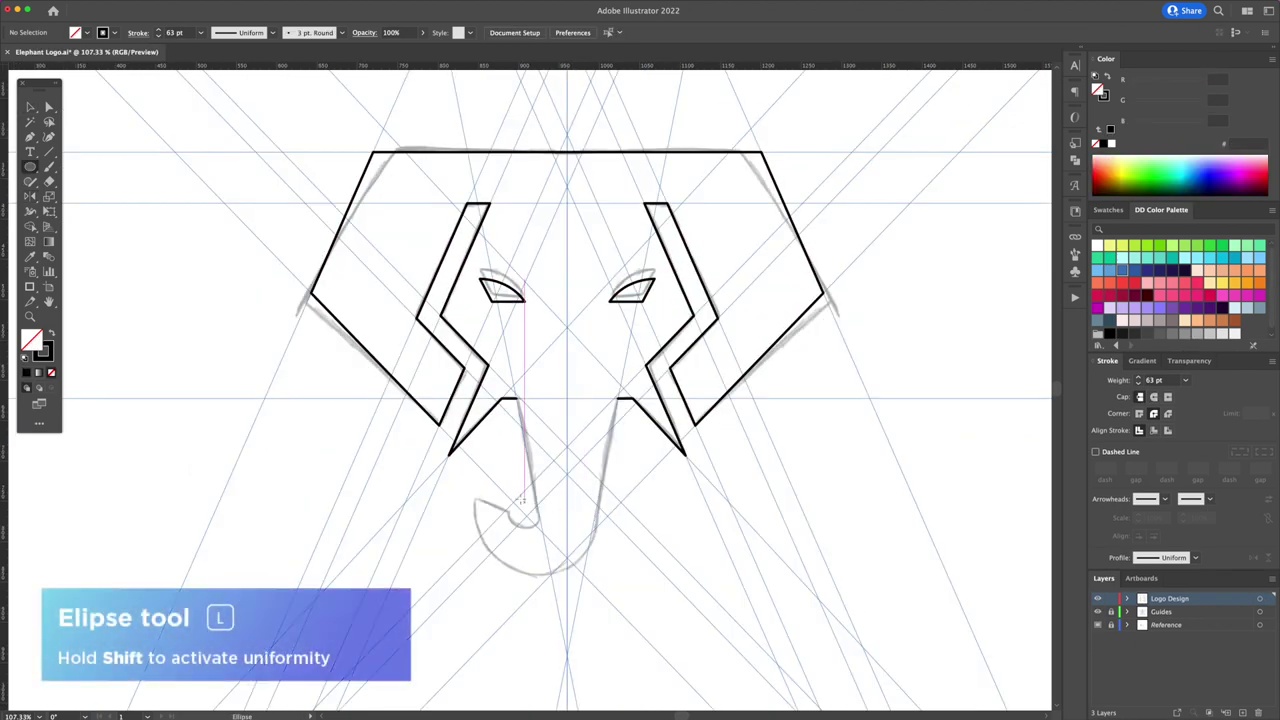
Draw an unfilled circle about 108 px in diameter over the trunk's curl, with a 40 pt black stroke.
drag(535, 519, 567, 522)
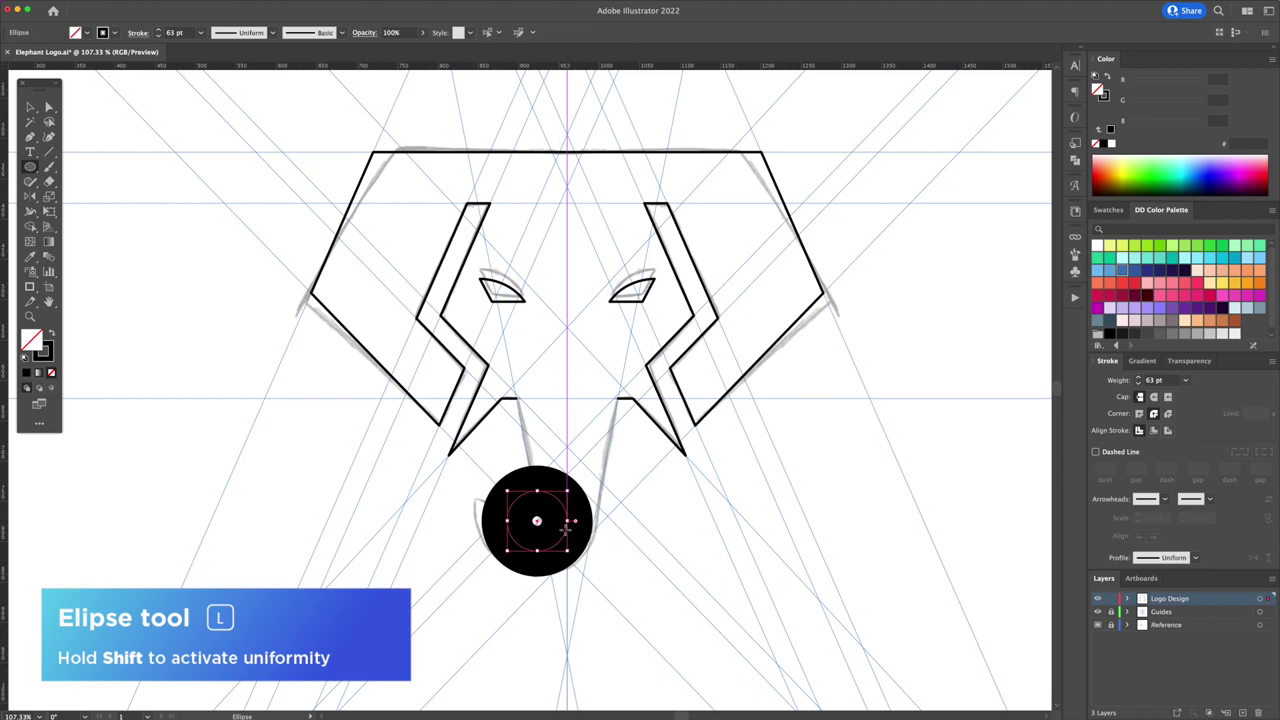
shift+click(1138, 383)
shift+click(1138, 383)
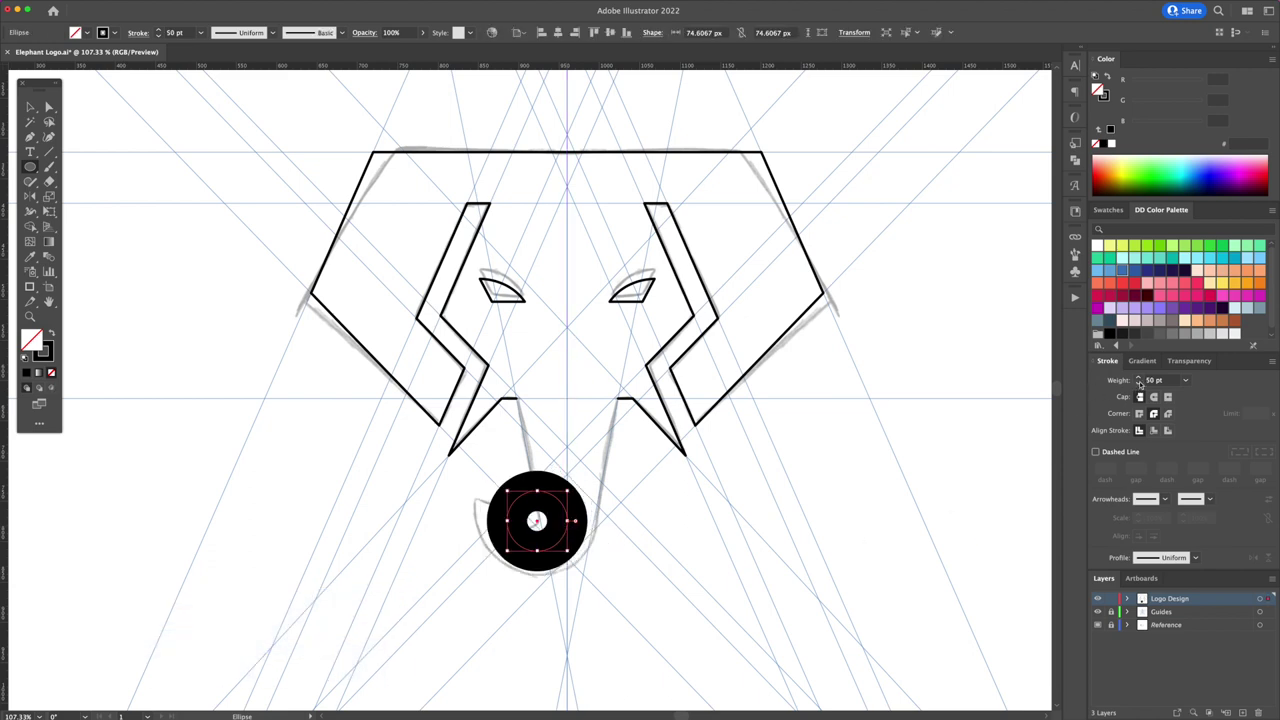
shift+click(1138, 383)
drag(564, 490, 587, 478)
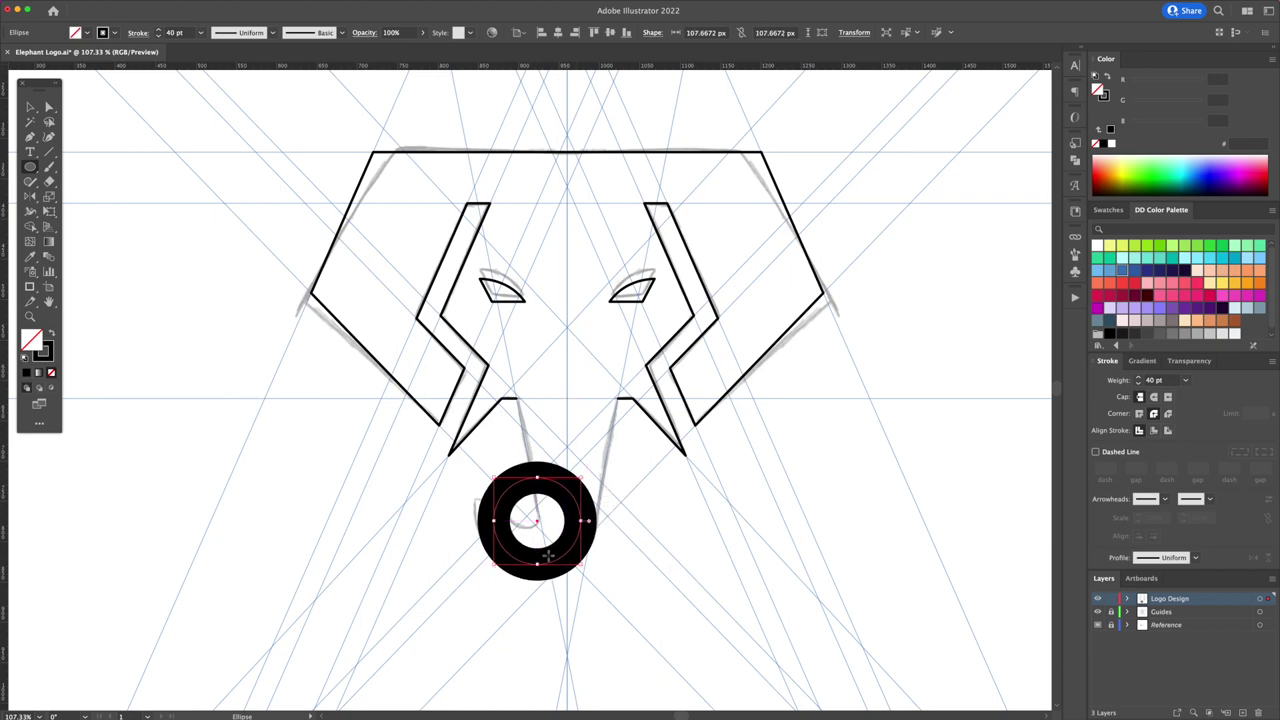
Move the circle horizontally in outline view until its path's right edge meets the vertical centre line, then restore the preview.
key(z)
key(v)
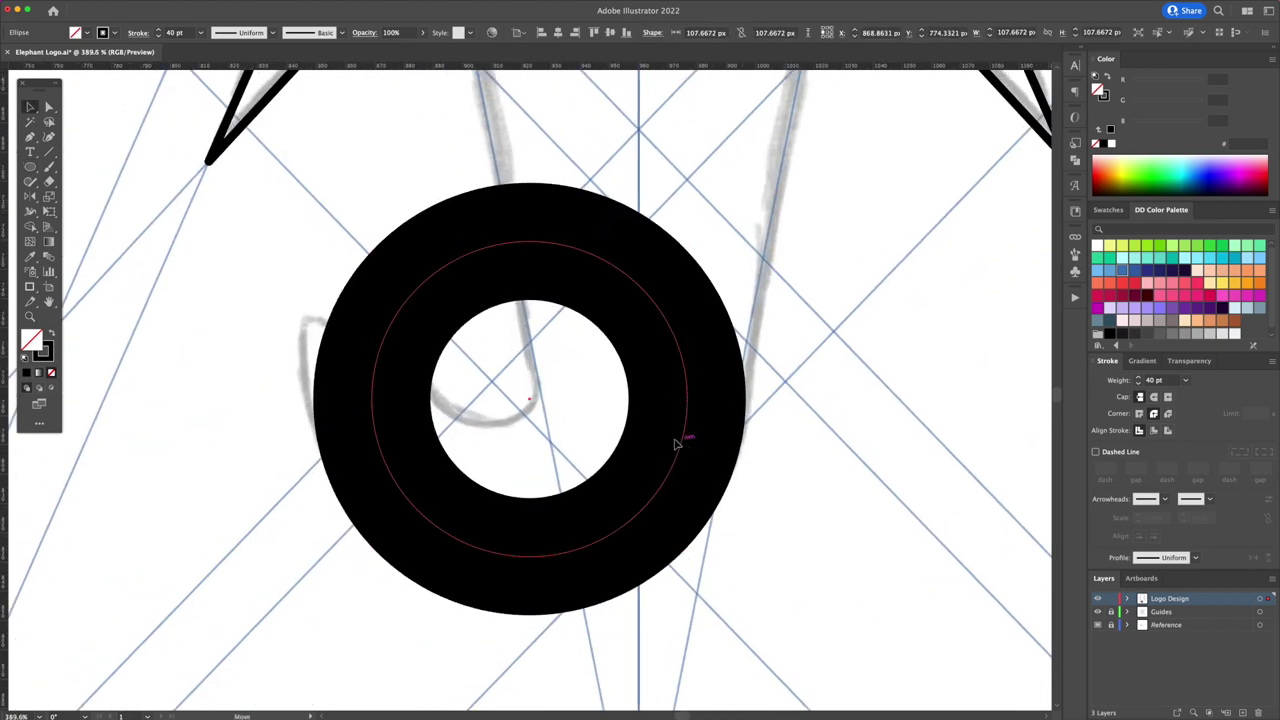
drag(680, 444, 634, 443)
key(super+y)
key(z)
drag(631, 403, 823, 414)
key(v)
drag(673, 402, 685, 380)
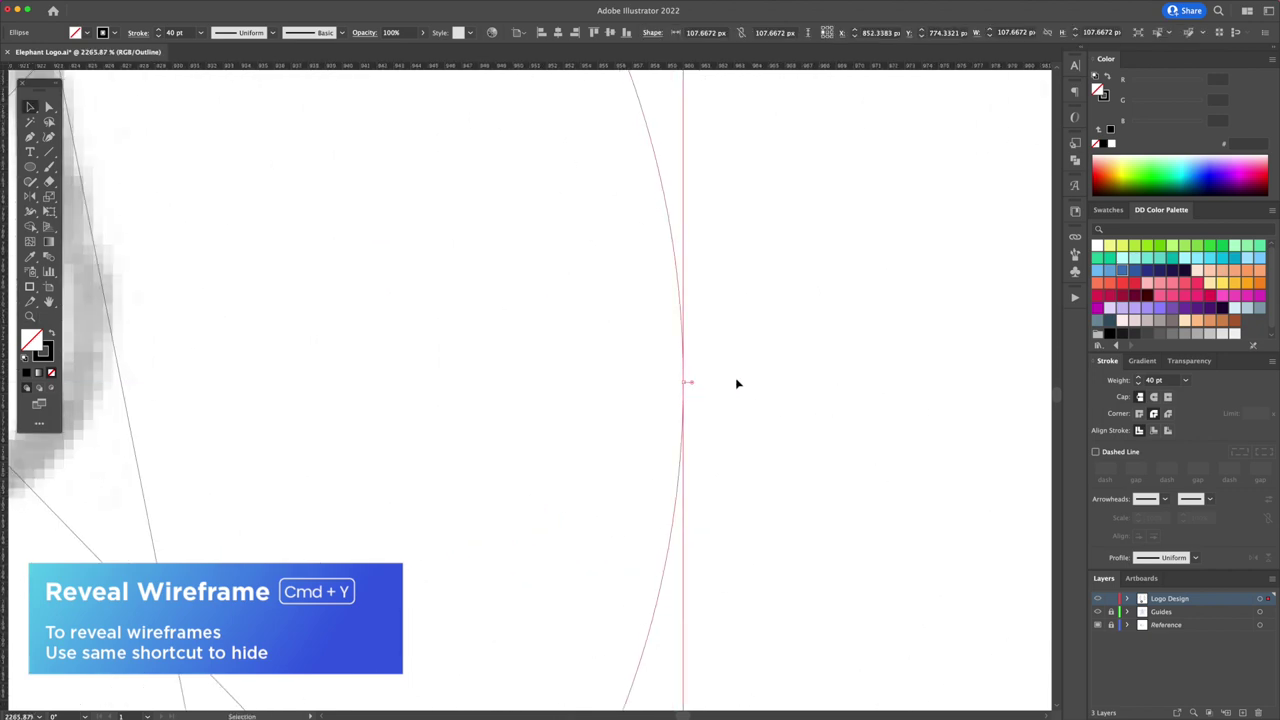
scroll(737, 383, down, 10)
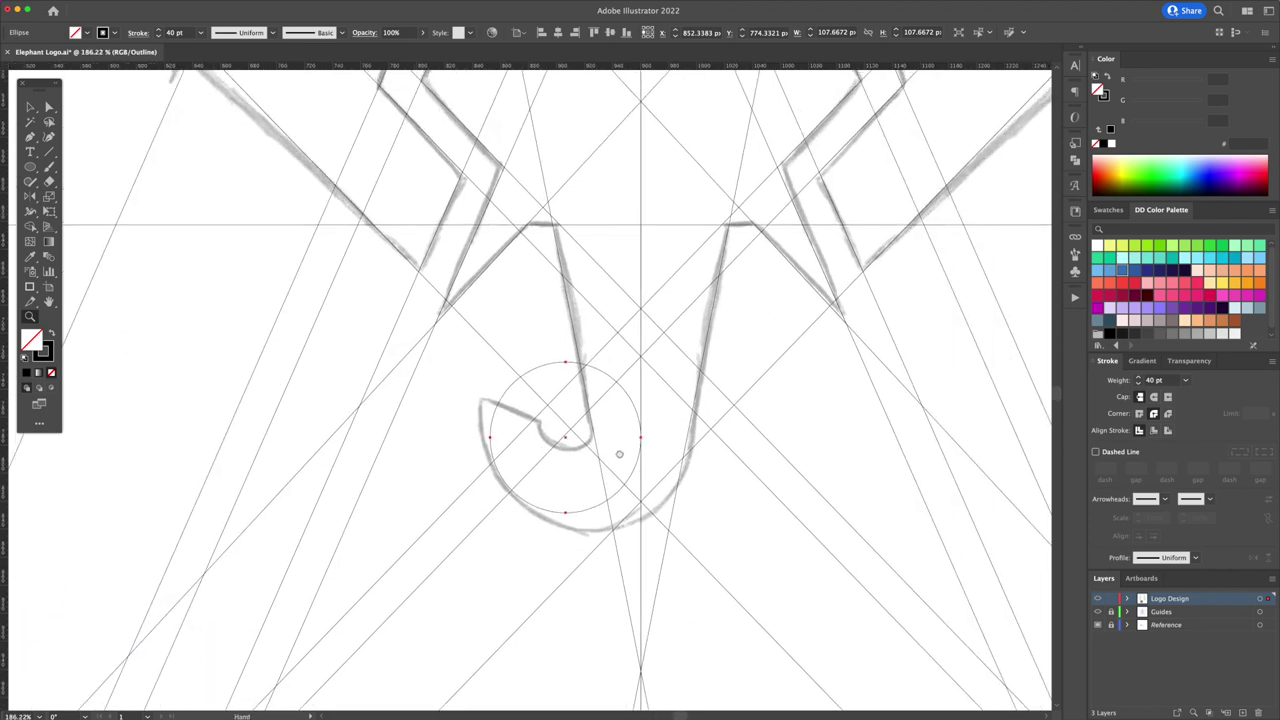
drag(619, 454, 631, 446)
key(super+y)
Set the circle's stroke weight to 63 pt.
shift+click(1139, 377)
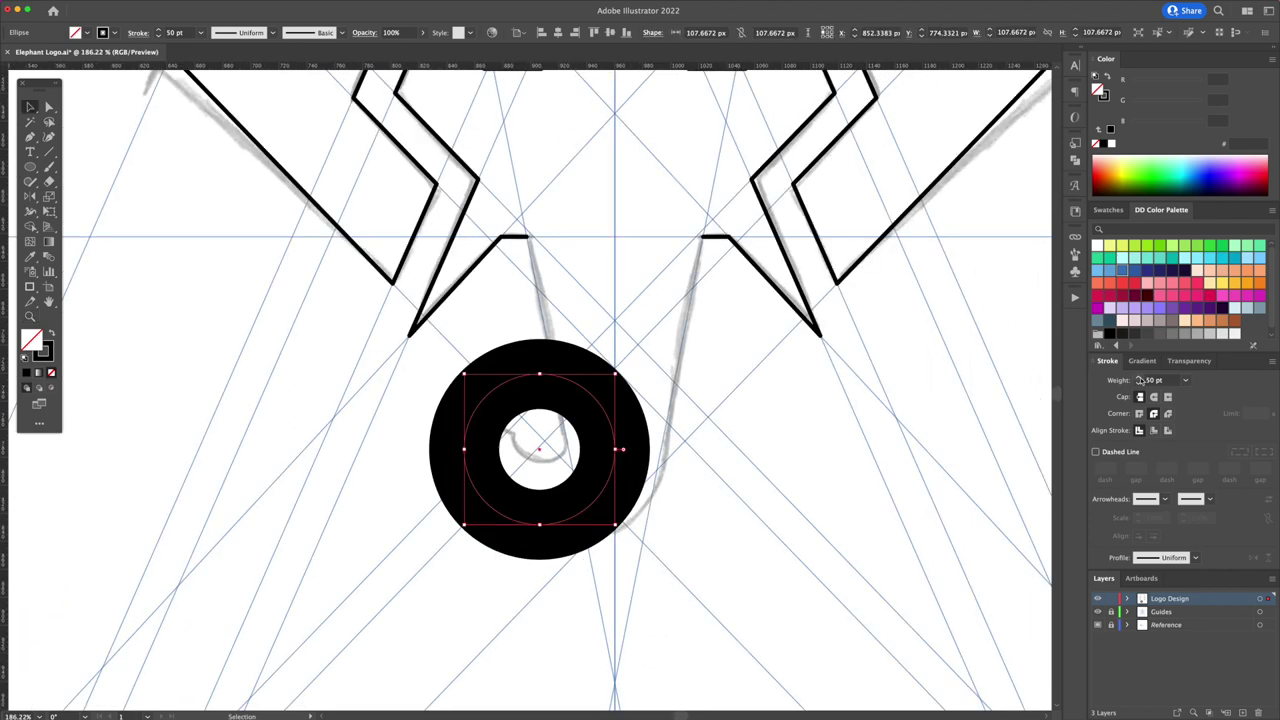
shift+click(1139, 377)
shift+click(1139, 377)
click(1138, 383)
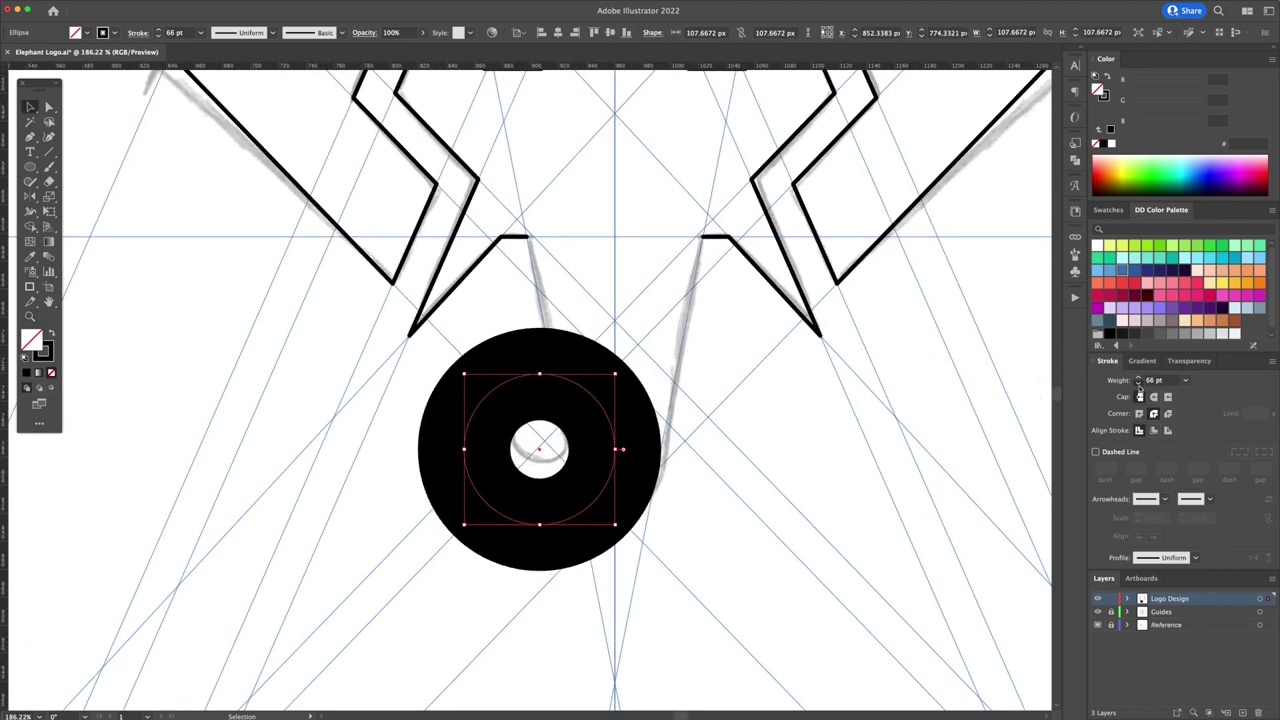
click(1138, 383)
Delete the circle's top anchor point to leave only its lower half.
key(a)
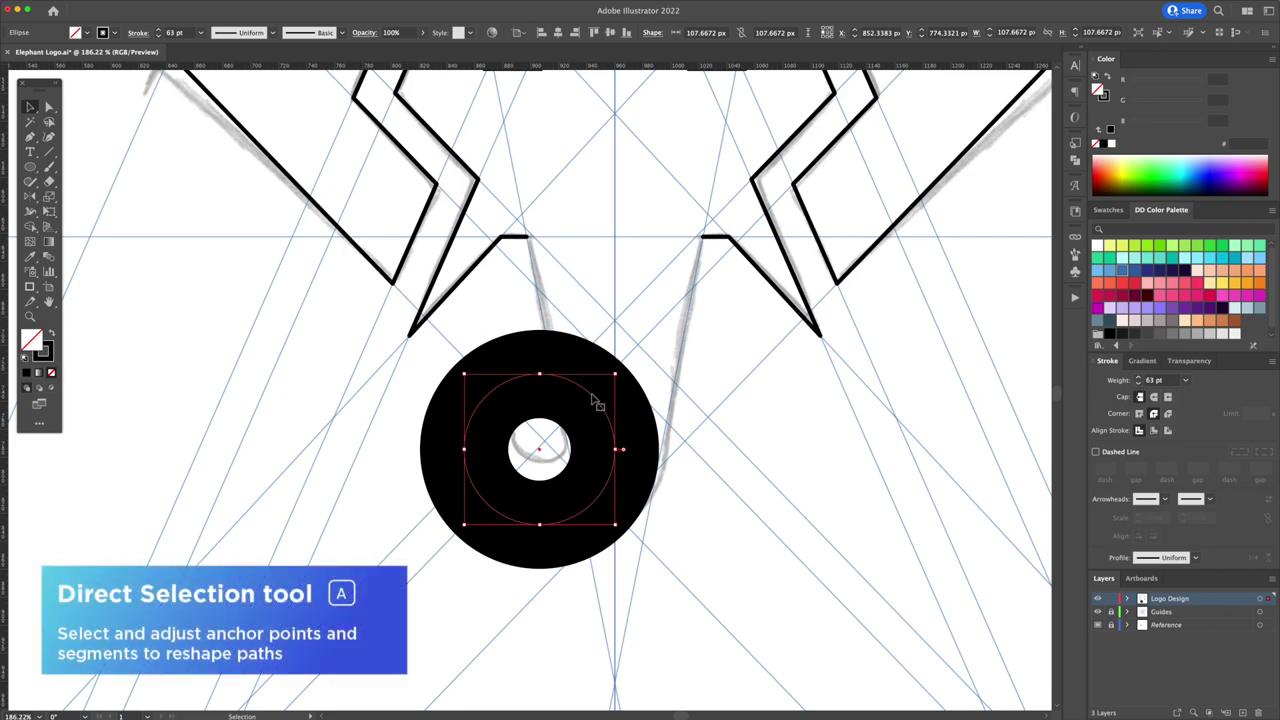
key(a)
click(541, 377)
key(Delete)
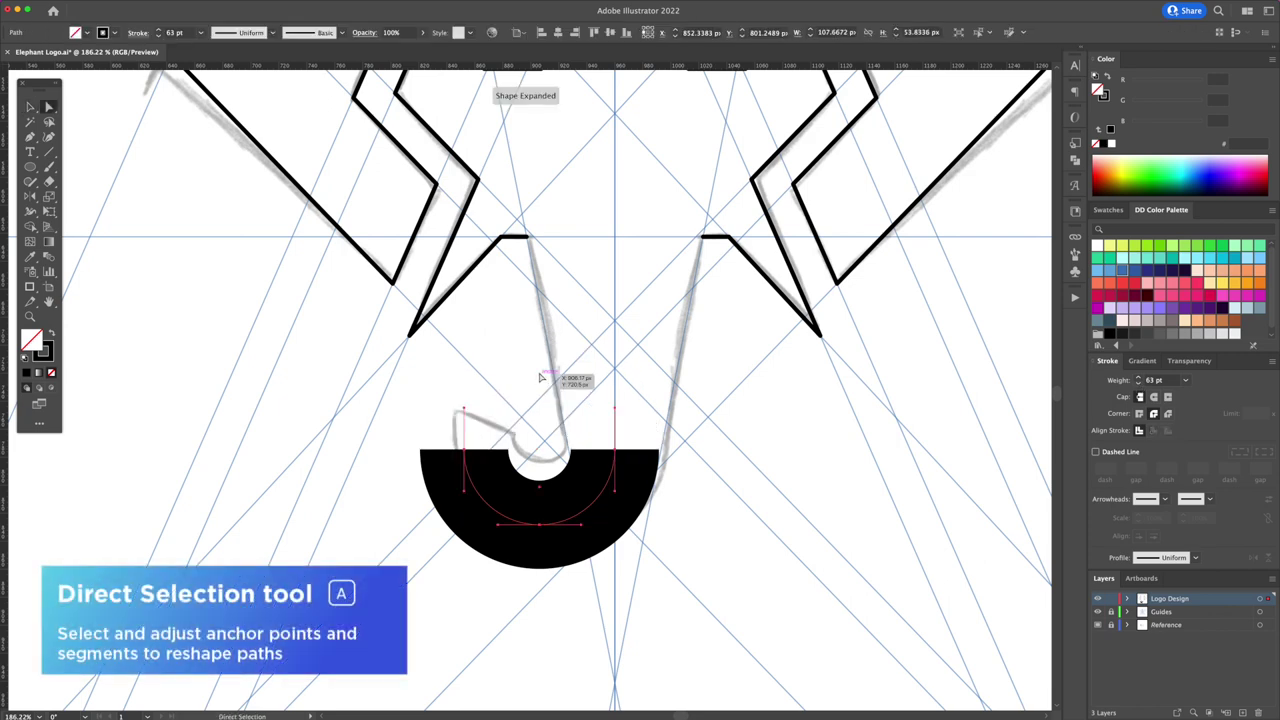
key(v)
click(733, 401)
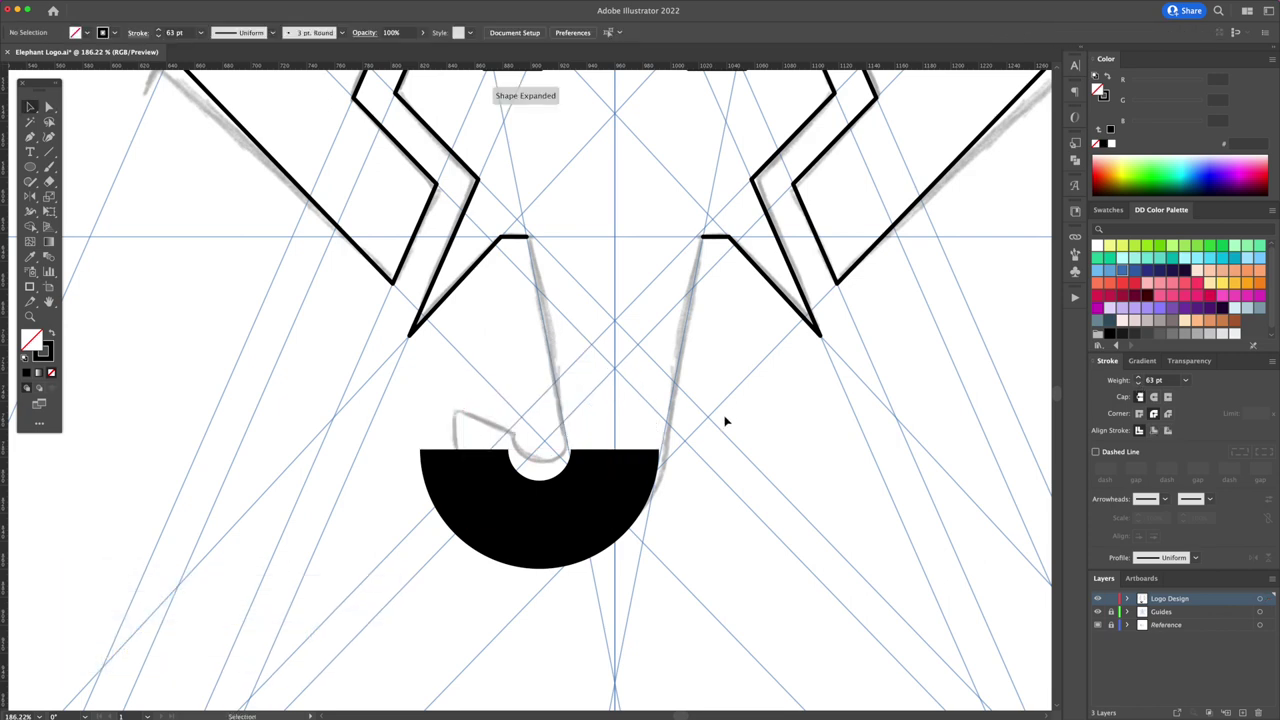
Convert the thick half ring at the trunk's base into a shape with Outline Stroke.
click(614, 473)
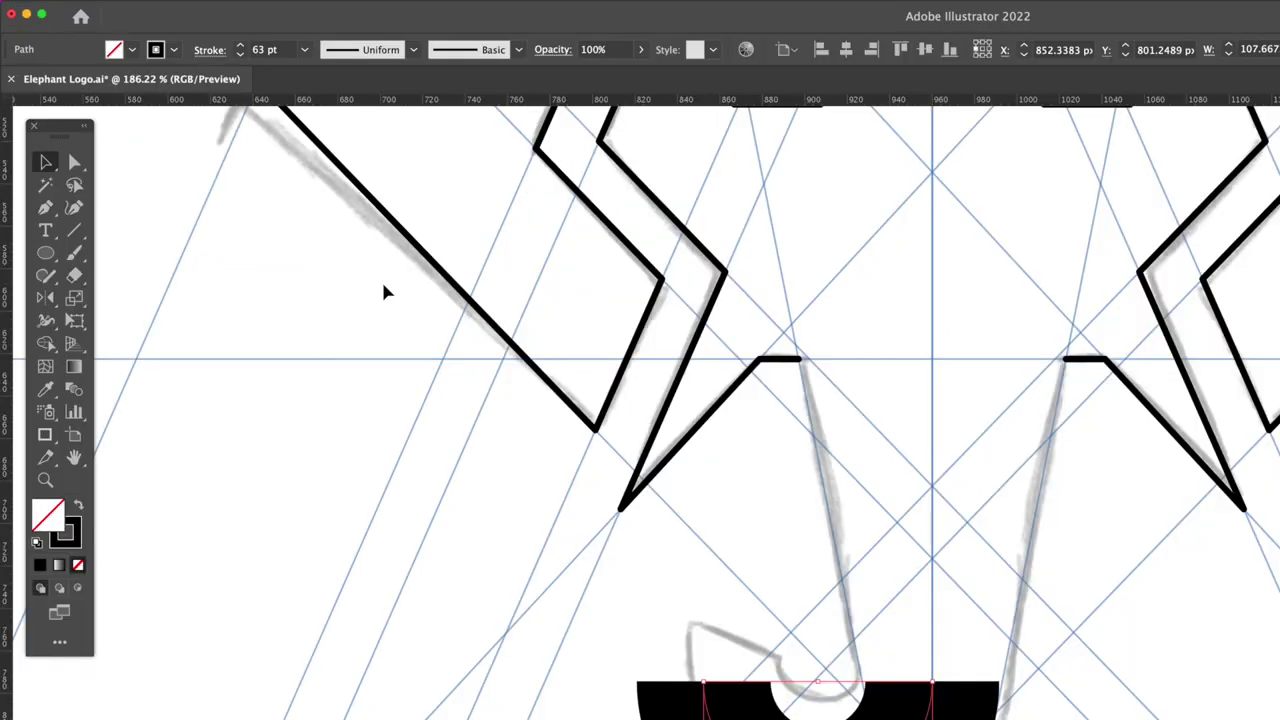
click(185, 8)
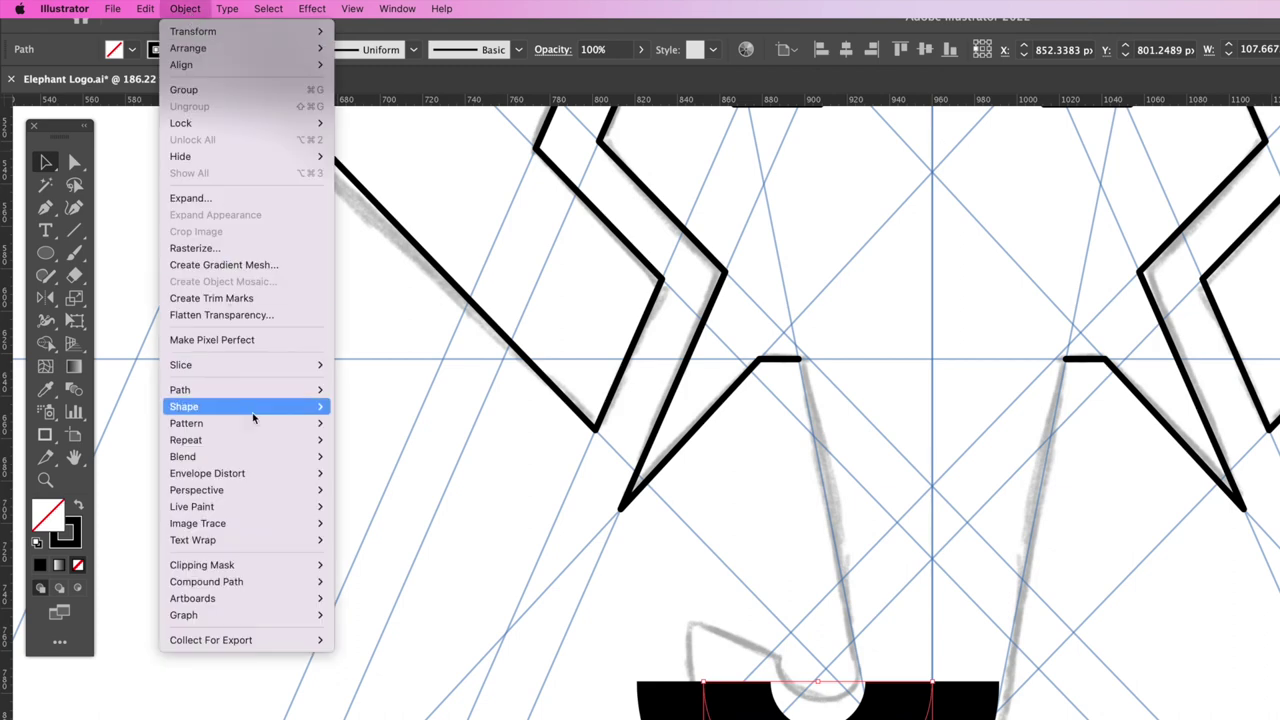
mouse_move(258, 438)
mouse_move(258, 390)
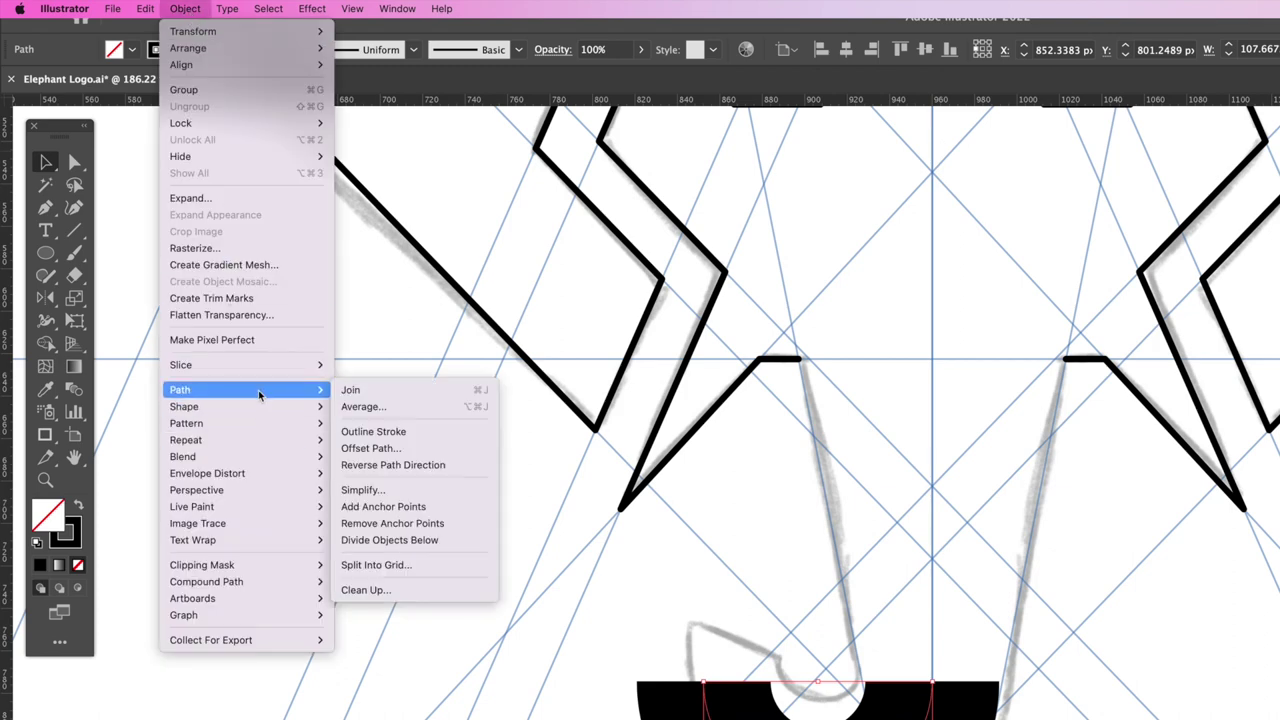
click(385, 432)
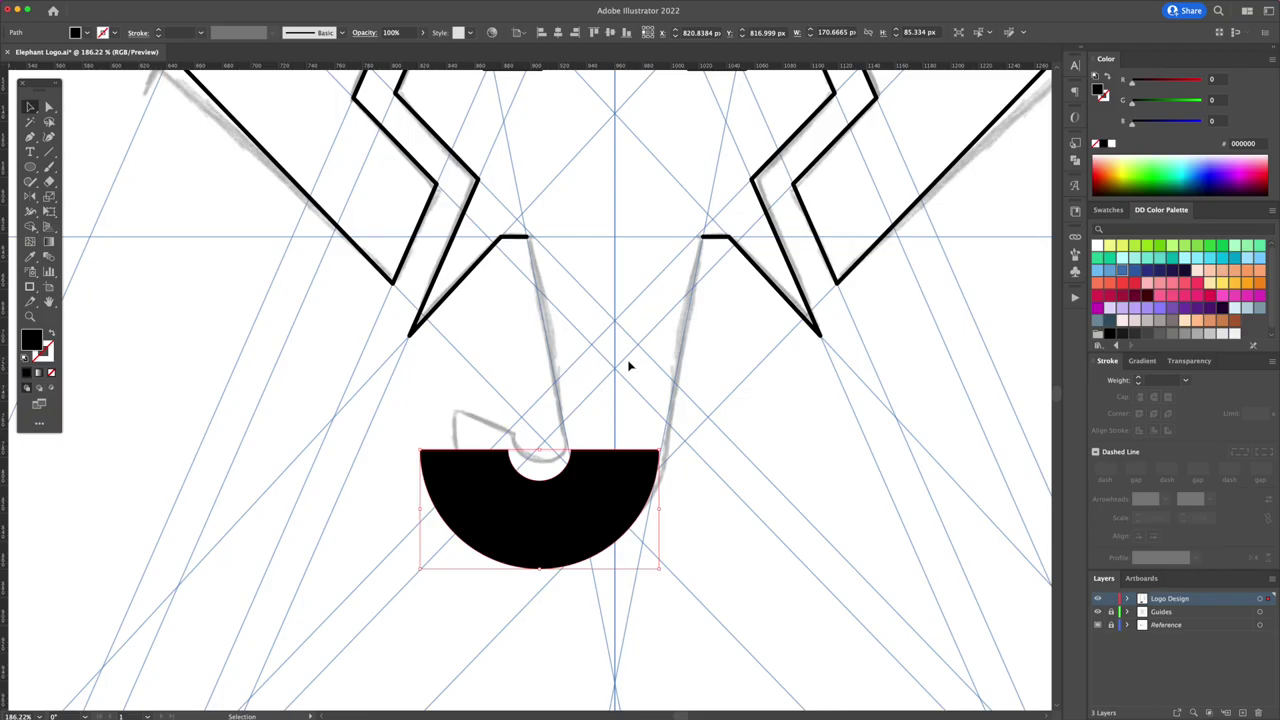
click(681, 364)
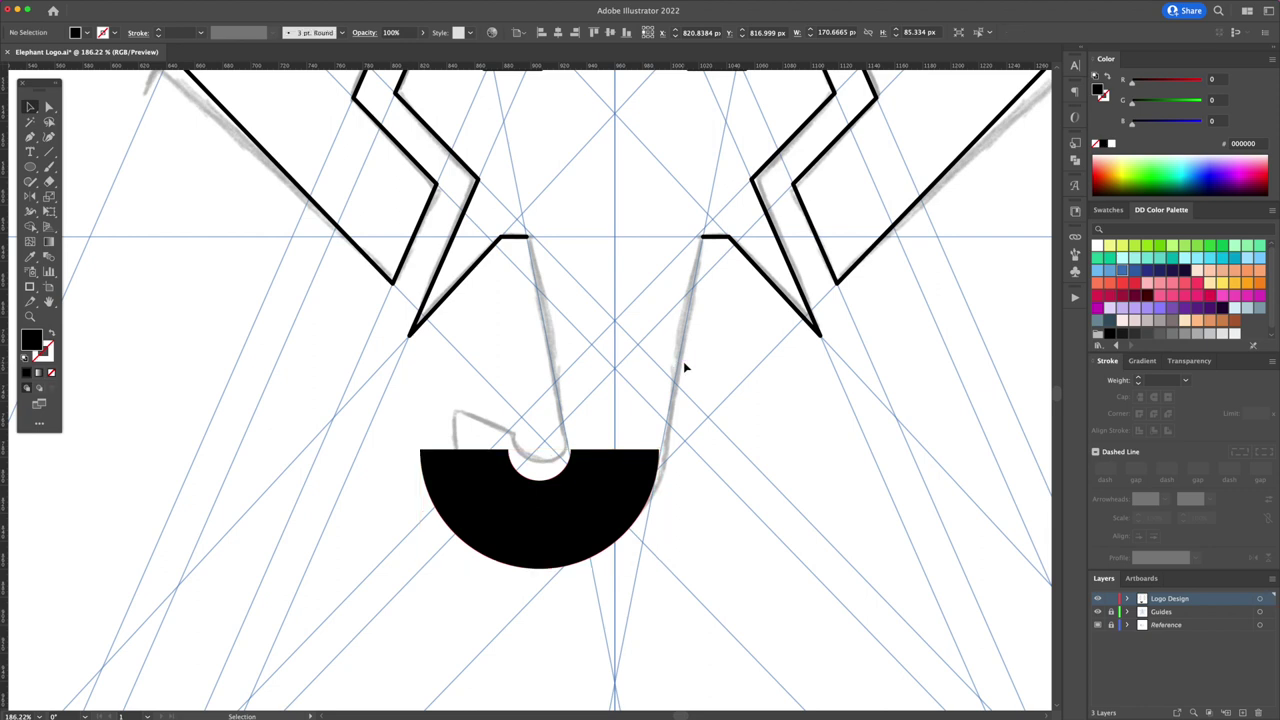
Sample the head outline's appearance onto the half ring, giving it no fill and a 3 pt black stroke.
click(636, 466)
key(i)
click(720, 237)
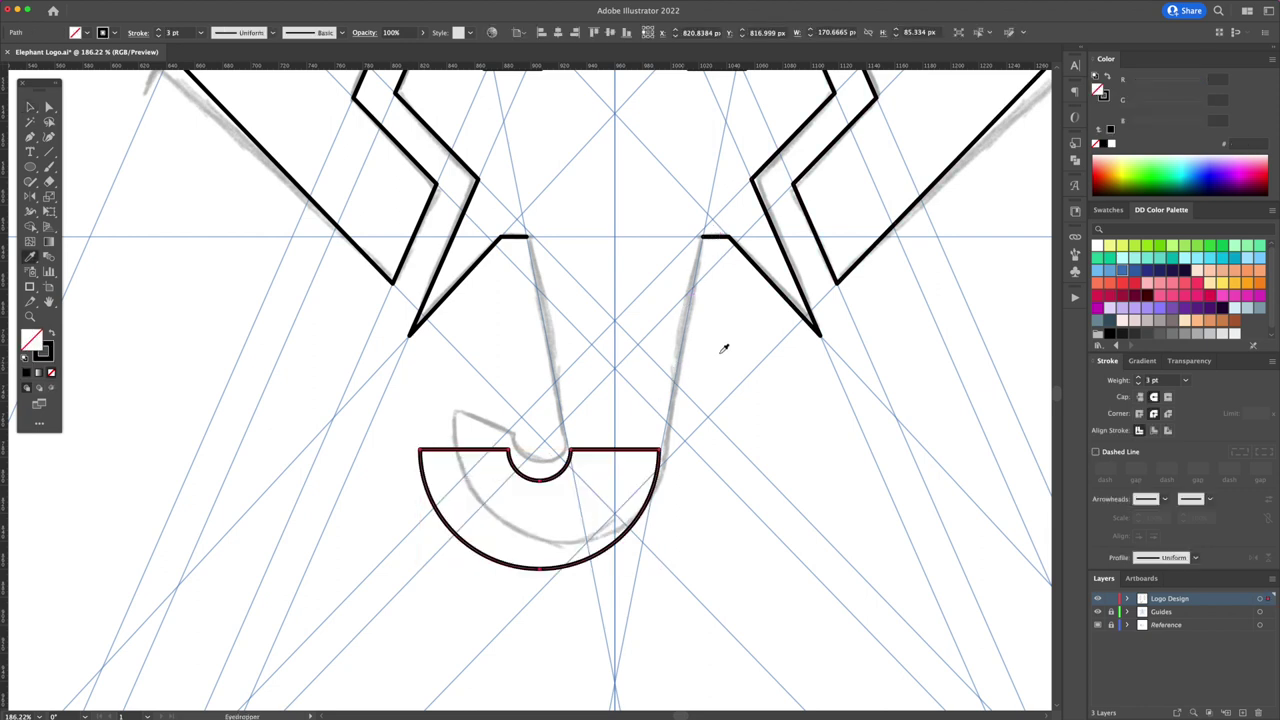
key(v)
click(713, 381)
Extend the right head outline down the trunk's right side with a straight segment ending on the half ring's outer curve.
key(z)
drag(538, 340, 693, 515)
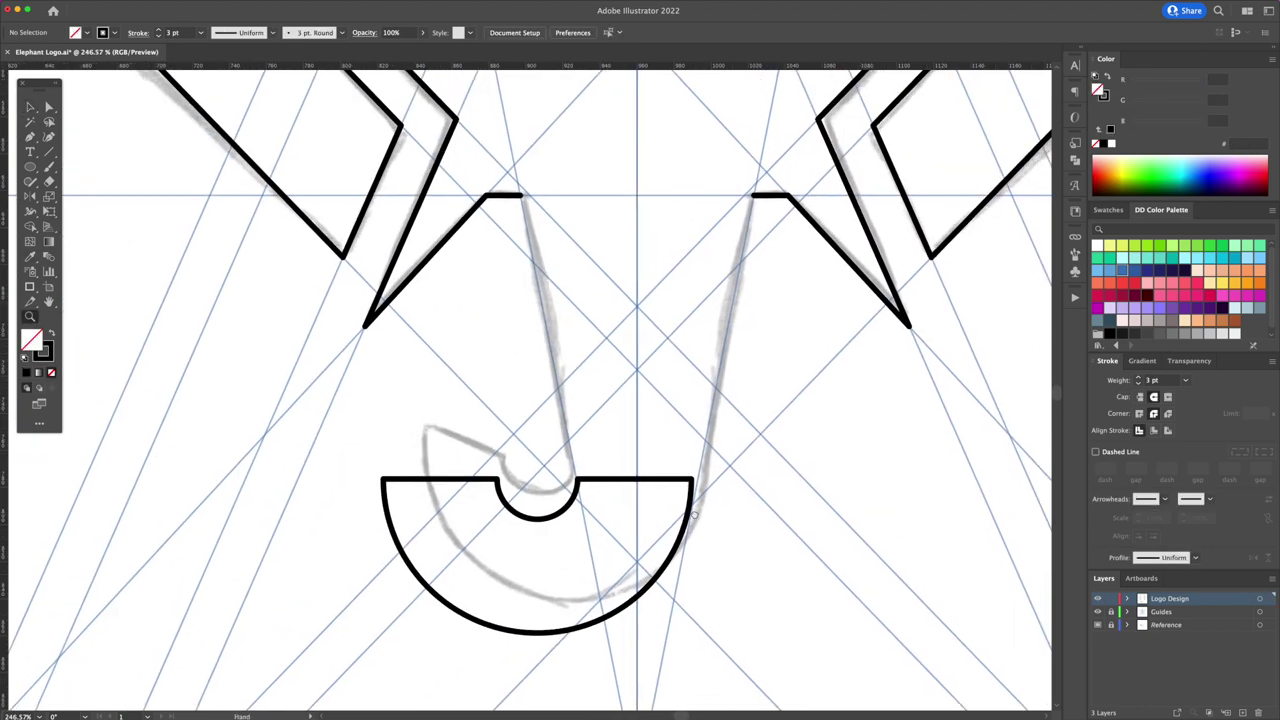
click(752, 196)
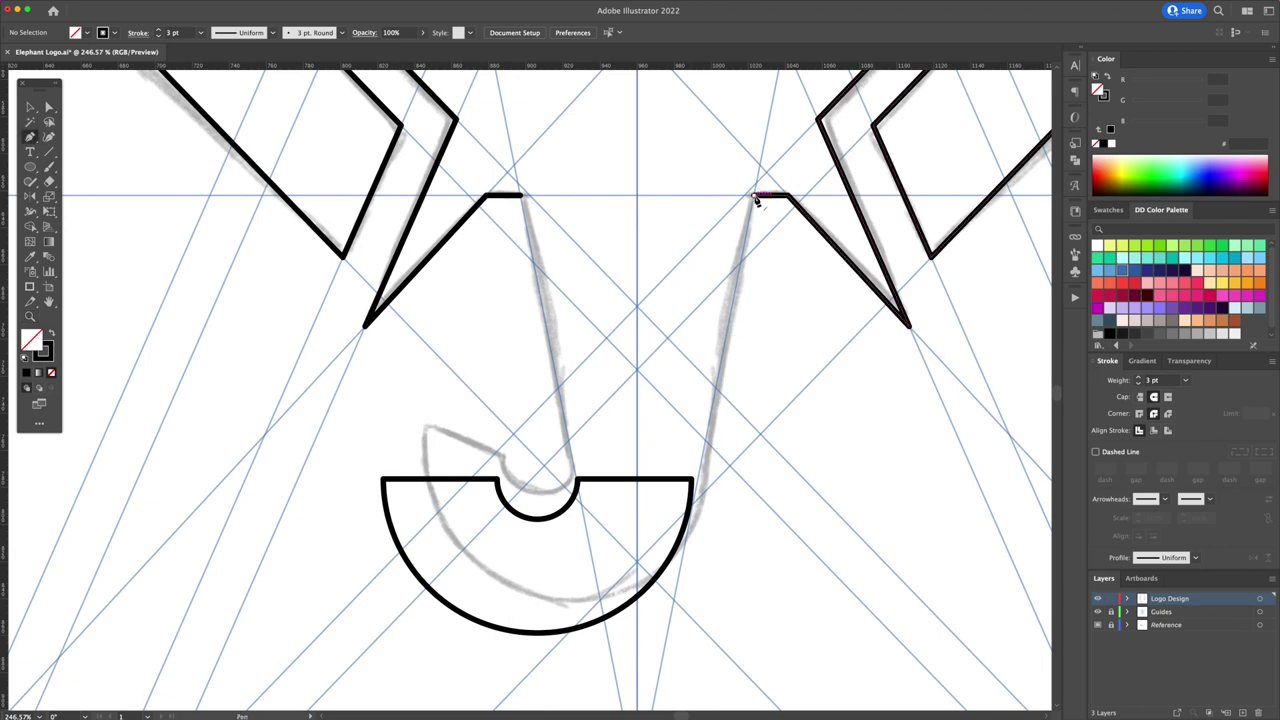
click(689, 524)
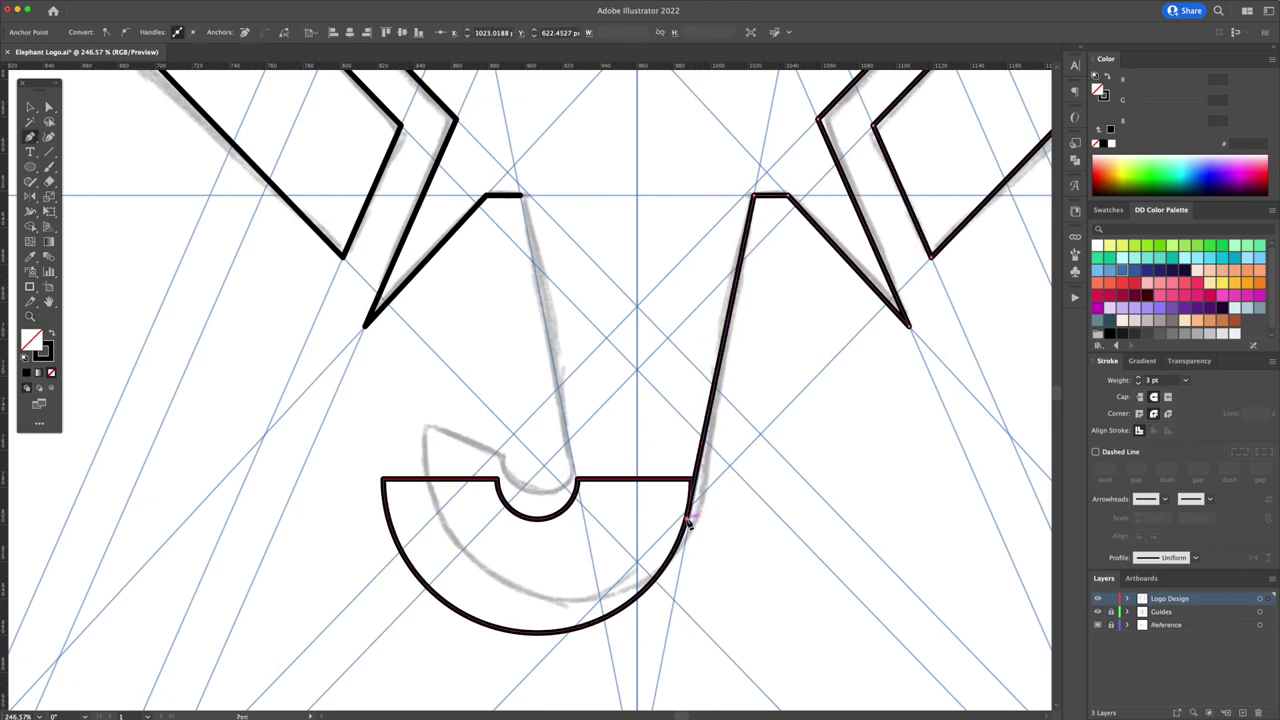
key(Escape)
Extend the left head outline down the trunk's left side with a straight segment to the half ring's inner upper corner.
click(520, 195)
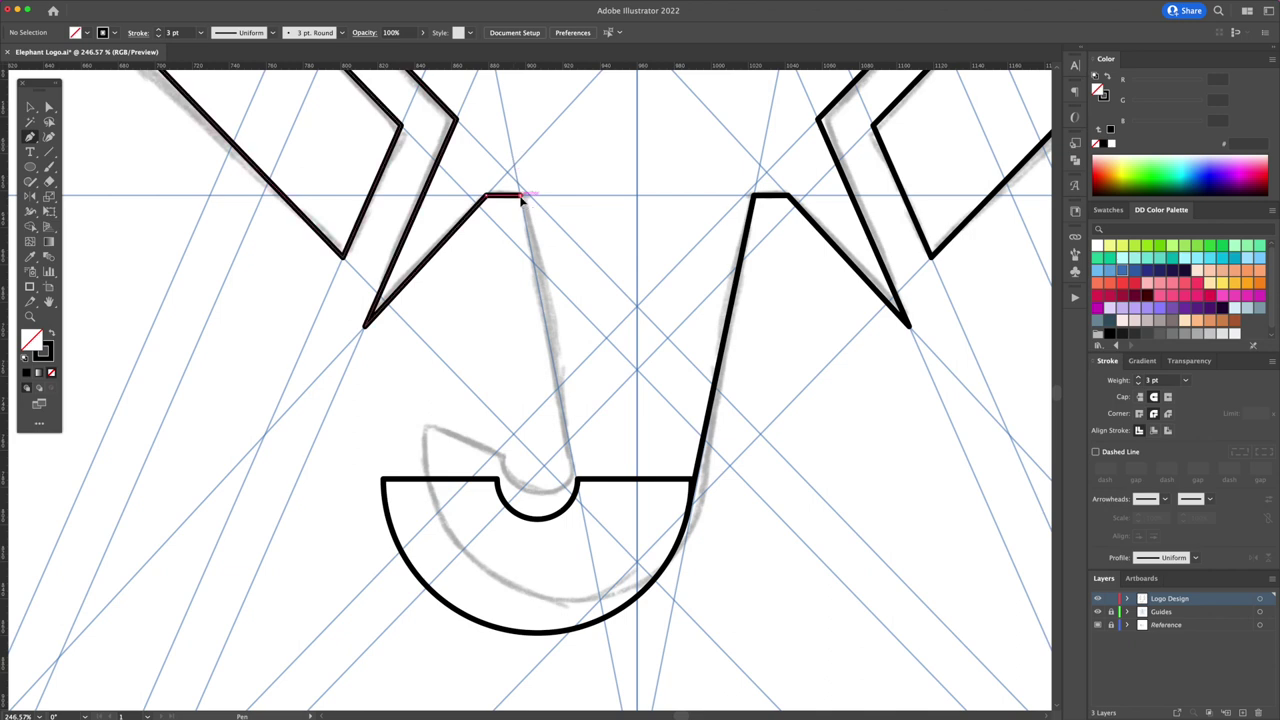
click(578, 484)
key(v)
click(745, 454)
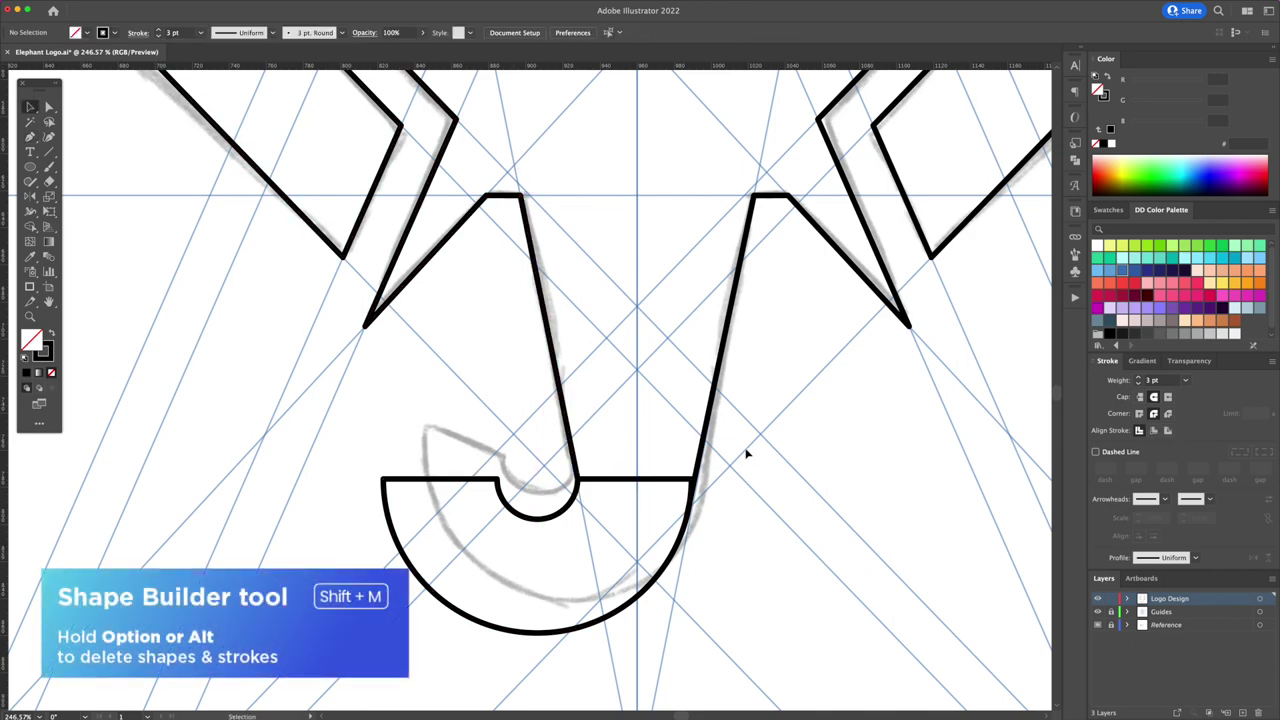
Merge the half ring into the trunk and head outline with Shape Builder, removing the dividing line between them.
click(577, 494)
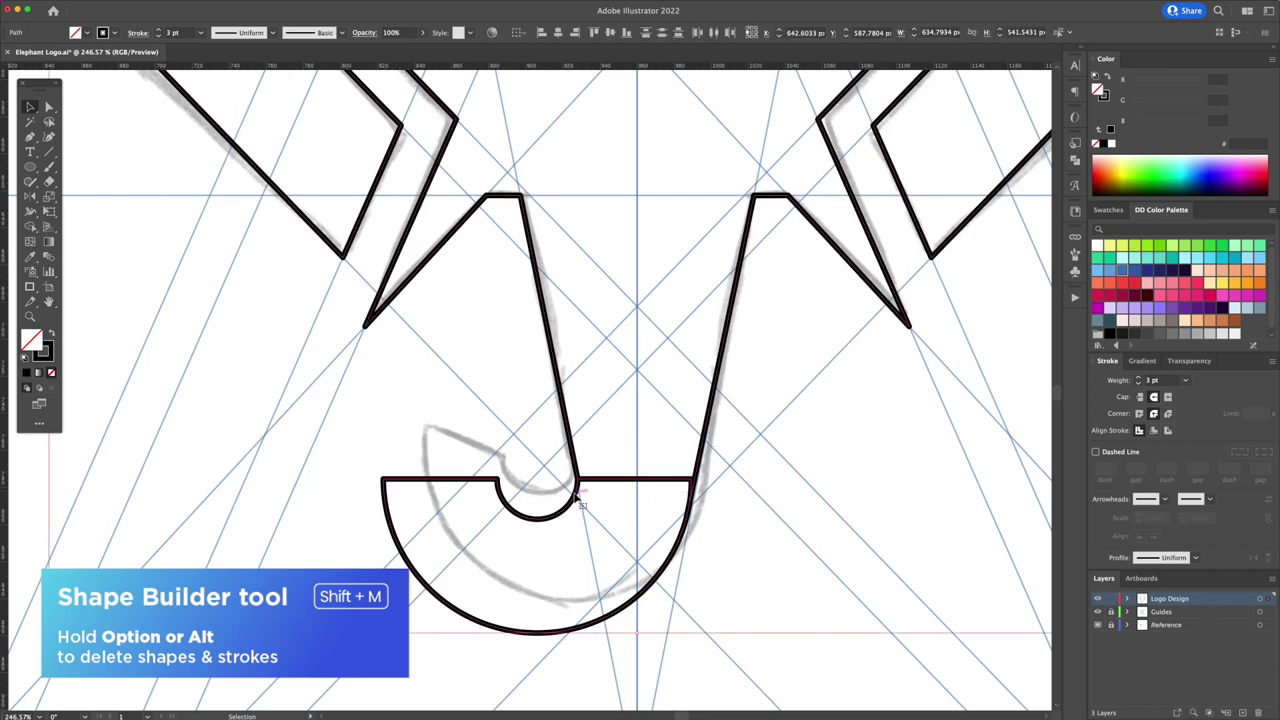
key(shift+m)
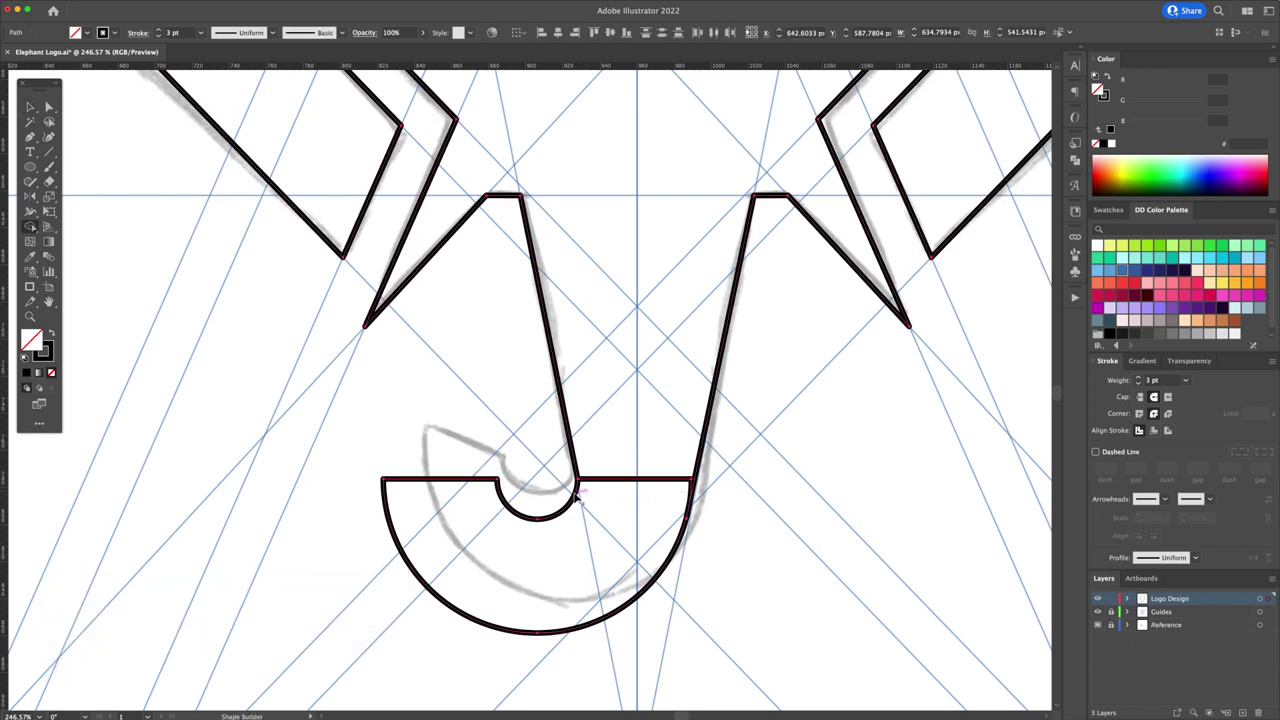
drag(617, 505, 636, 456)
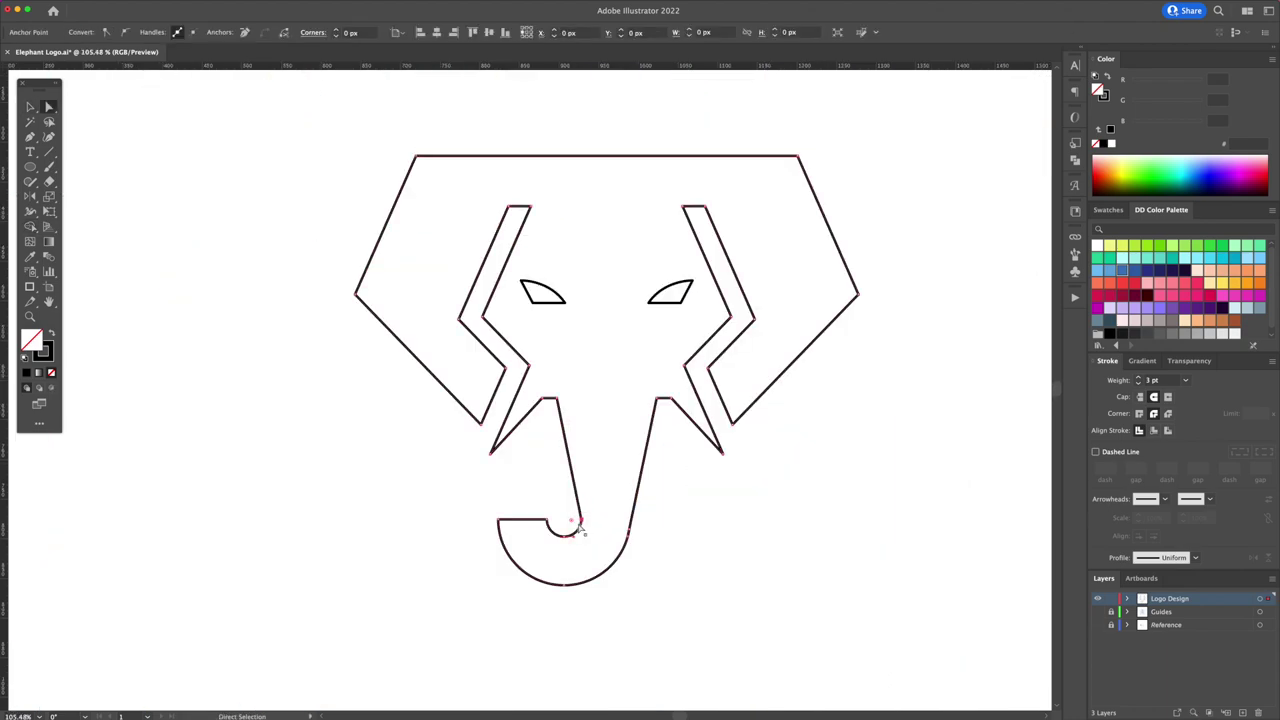
click(575, 525)
drag(577, 528, 410, 508)
key(v)
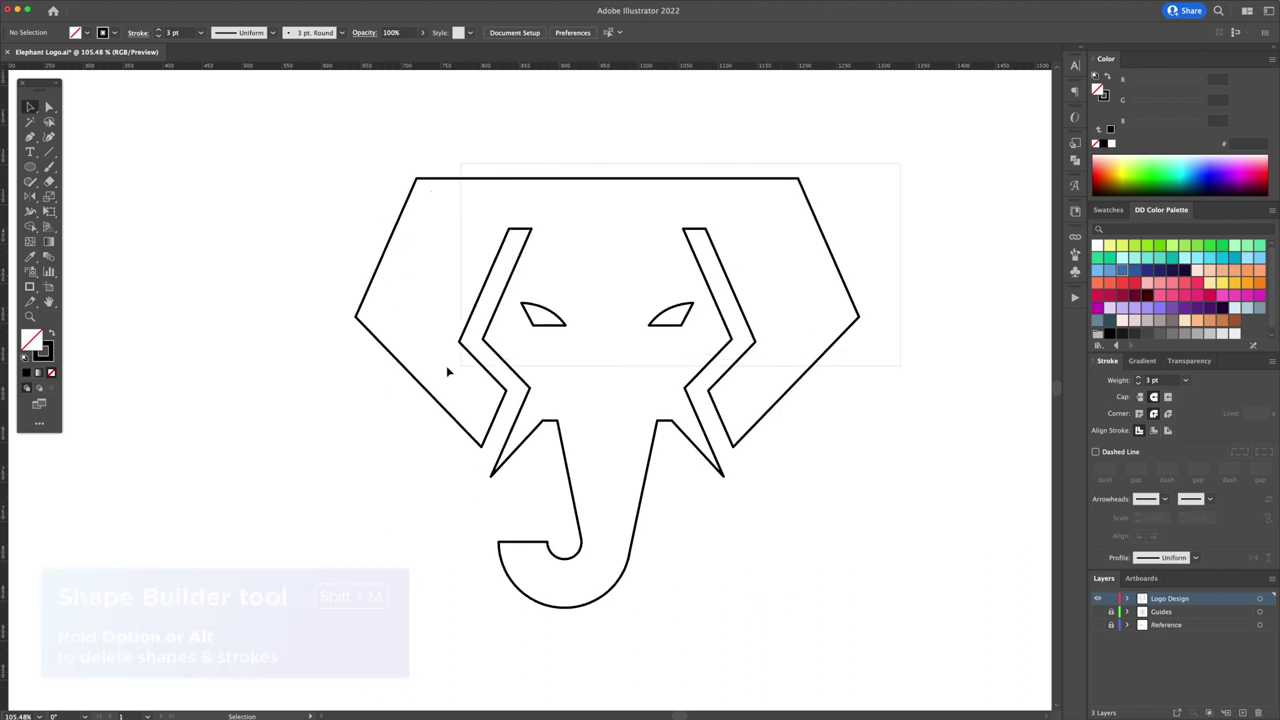
Build the enclosed elephant head area into one shape with Shape Builder, leaving the eyes and ear gaps as cutouts.
click(422, 370)
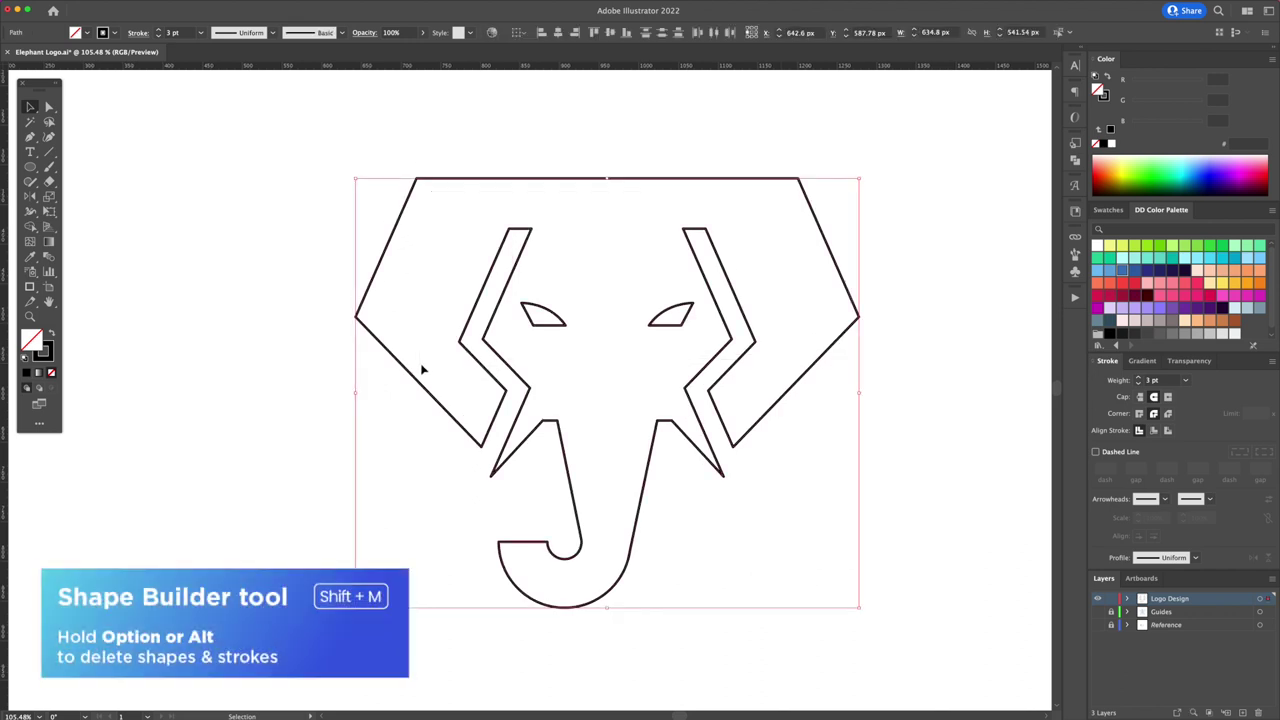
key(shift+m)
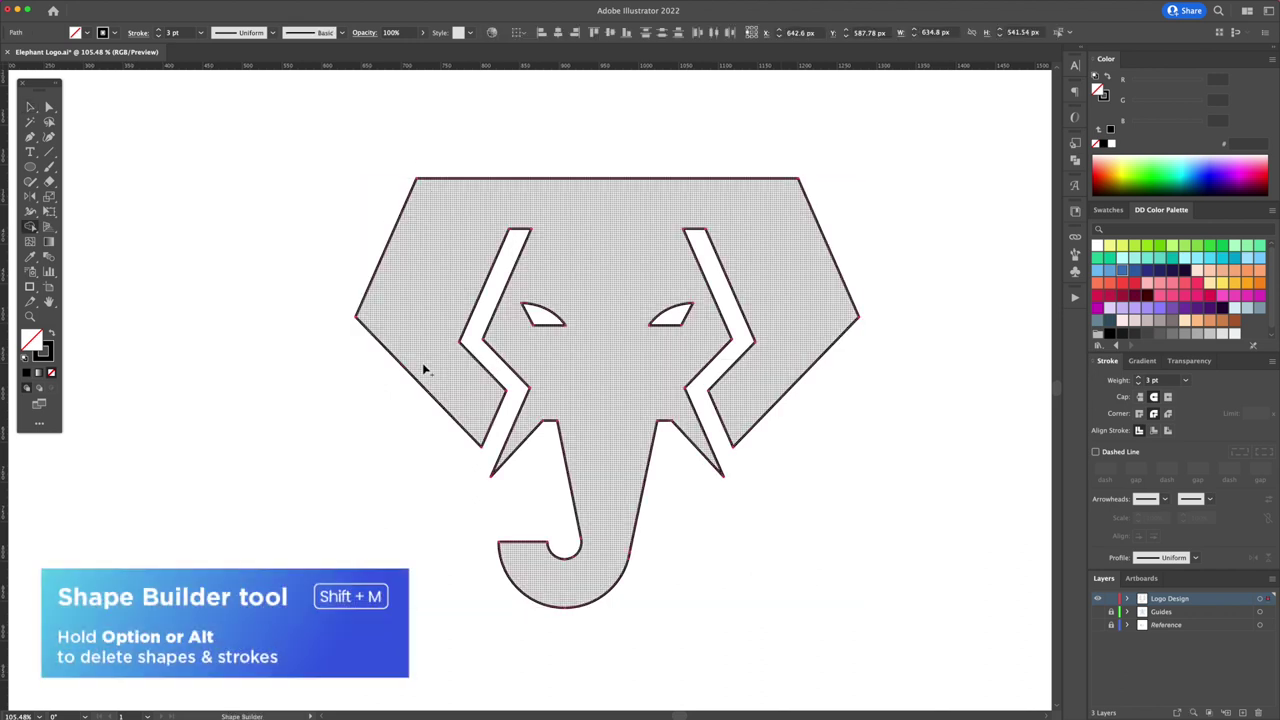
click(630, 258)
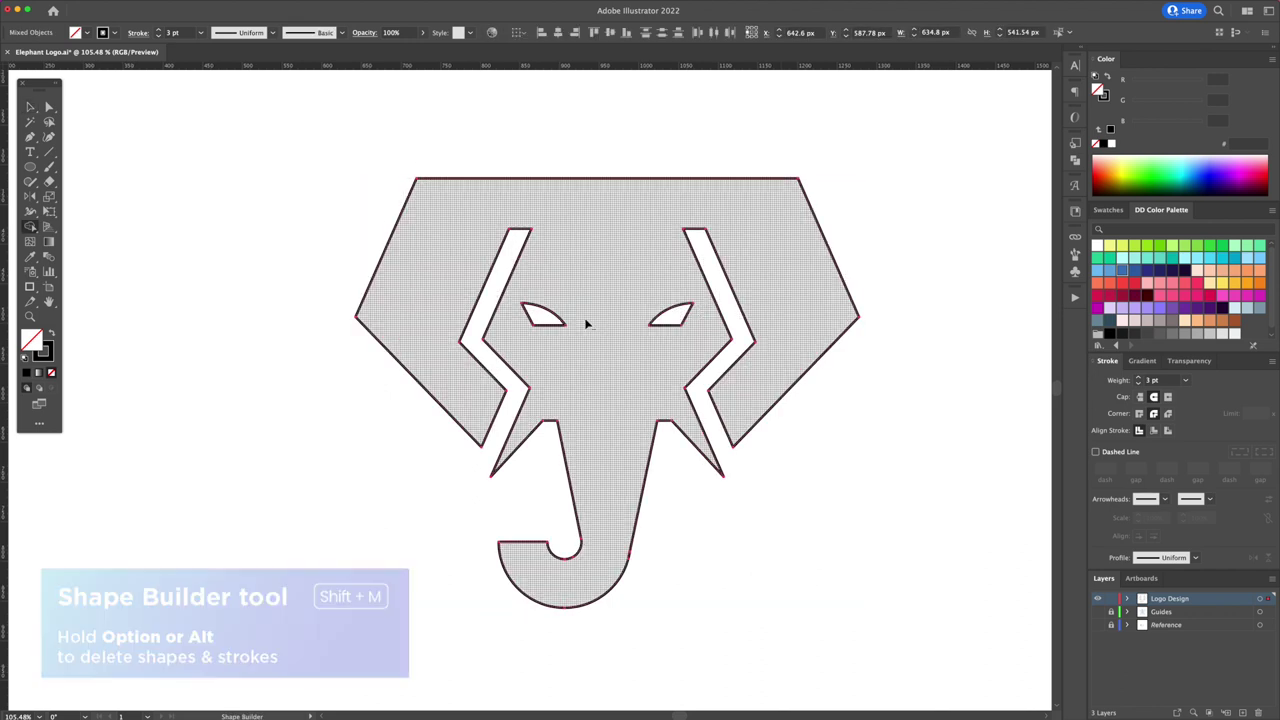
key(v)
click(889, 463)
Swap the fill and stroke of the whole elephant head, giving it a solid black fill and no stroke.
key(super+a)
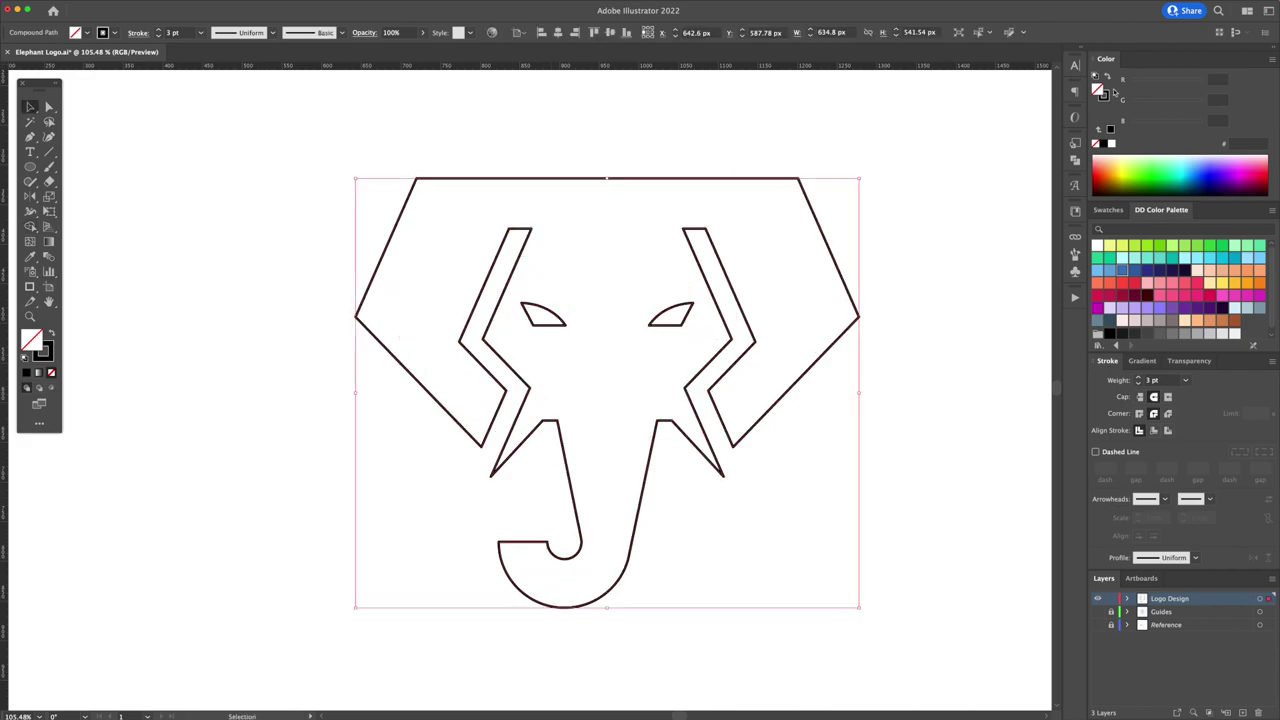
click(1108, 78)
click(896, 188)
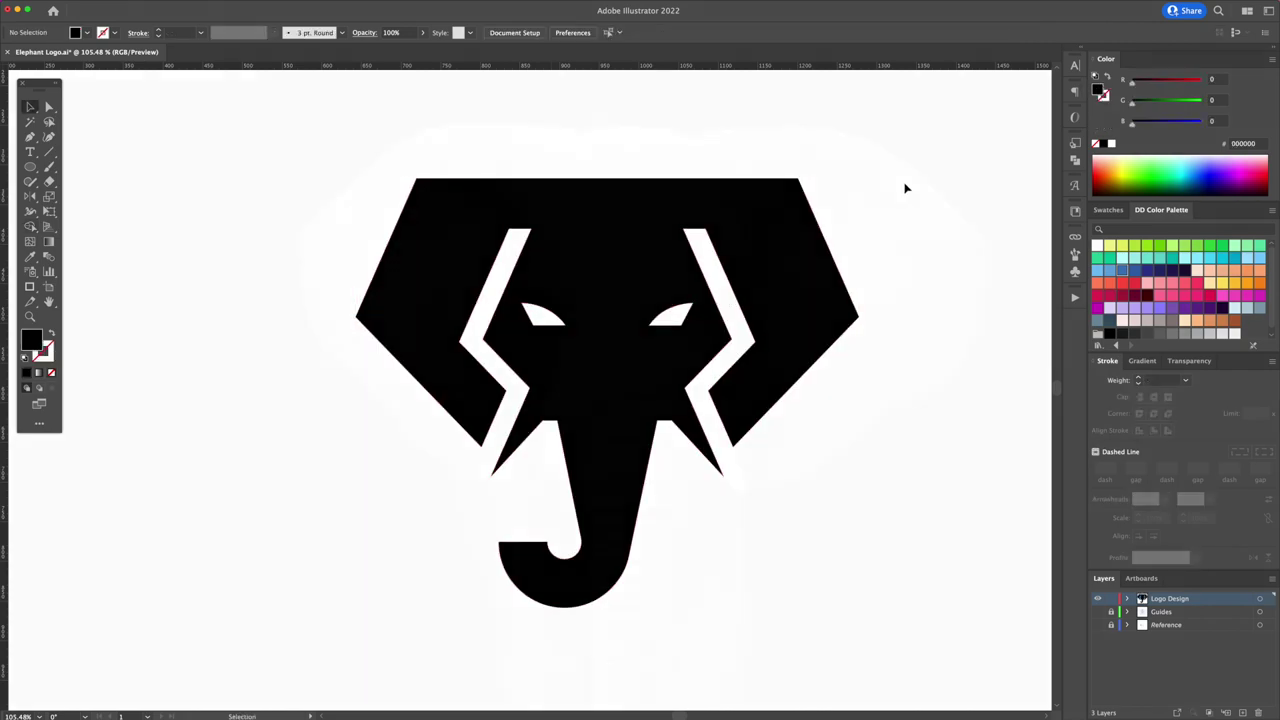